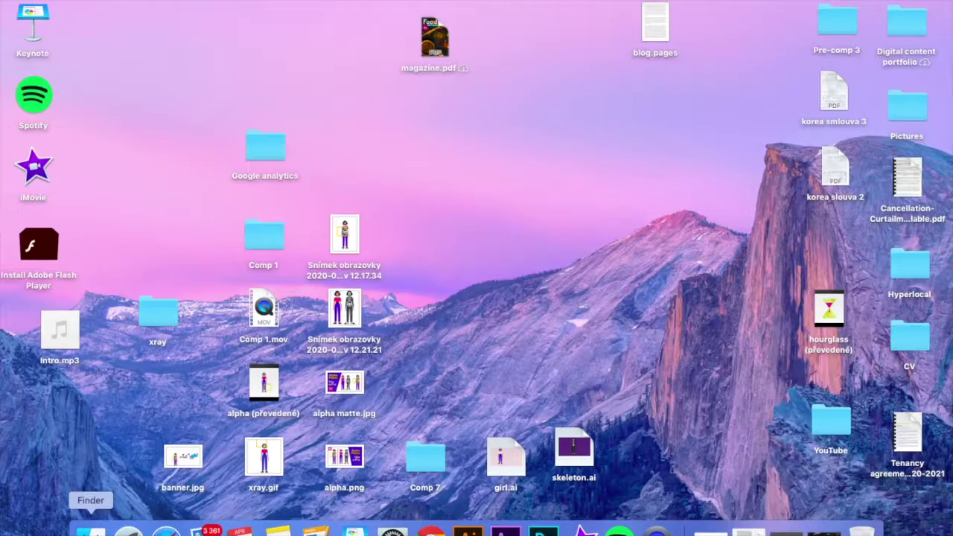
Step: Open 3494321.ai from the Downloads folder in Adobe Illustrator 2019
{"action": "left_click", "coordinate": [91, 529]}
{"action": "left_click", "coordinate": [233, 162]}
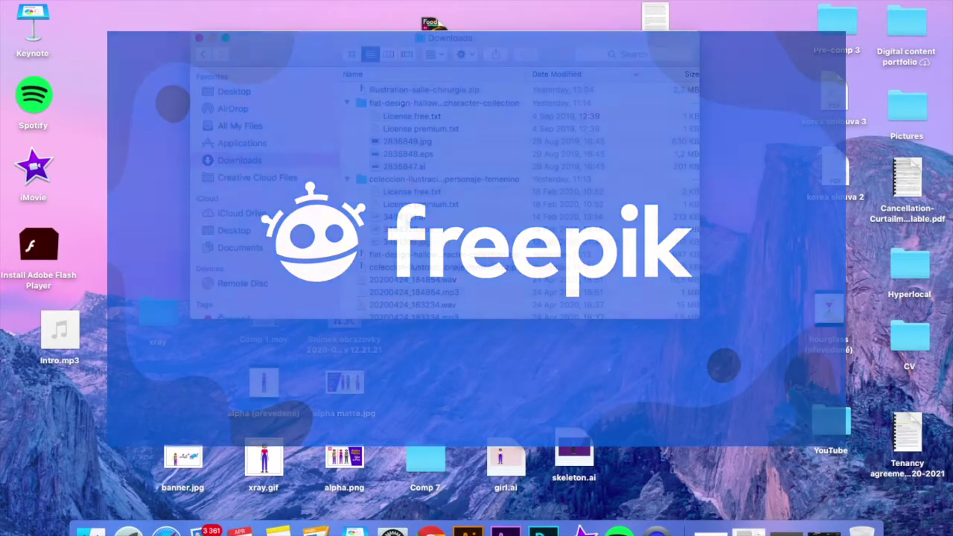
{"action": "right_click", "coordinate": [406, 216]}
{"action": "mouse_move", "coordinate": [440, 238]}
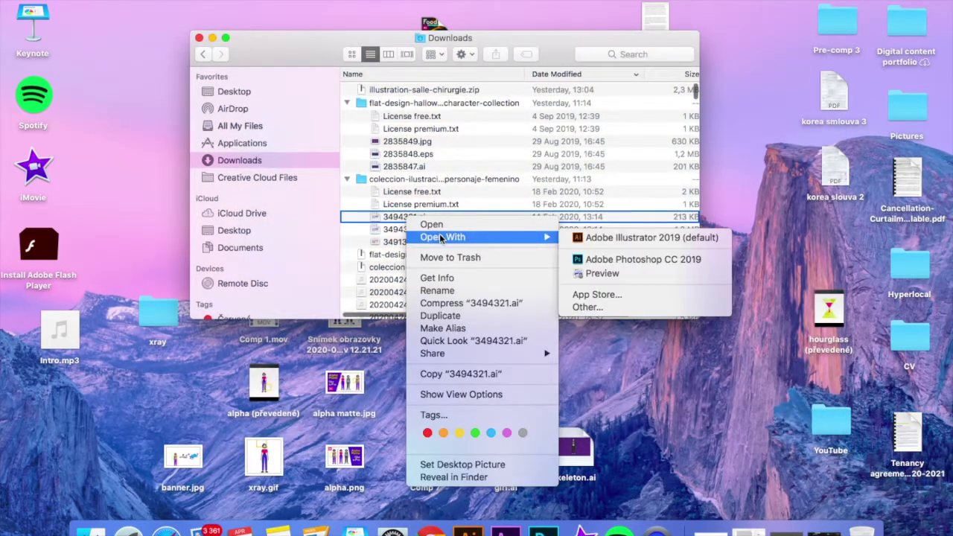
{"action": "left_click", "coordinate": [649, 238]}
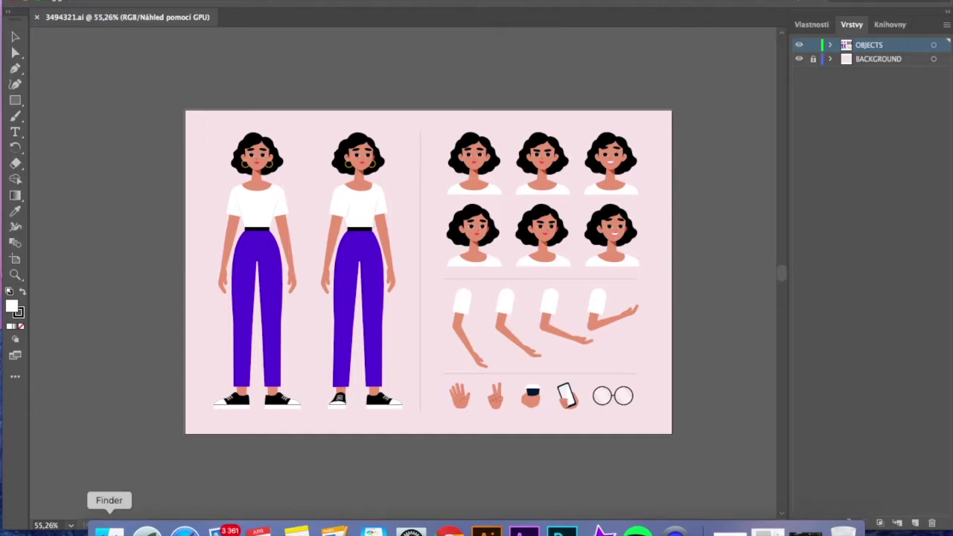
Step: Open 2835847.ai from the Downloads folder in Adobe Illustrator 2019
{"action": "left_click", "coordinate": [109, 530]}
{"action": "left_click", "coordinate": [402, 167]}
{"action": "right_click", "coordinate": [403, 167]}
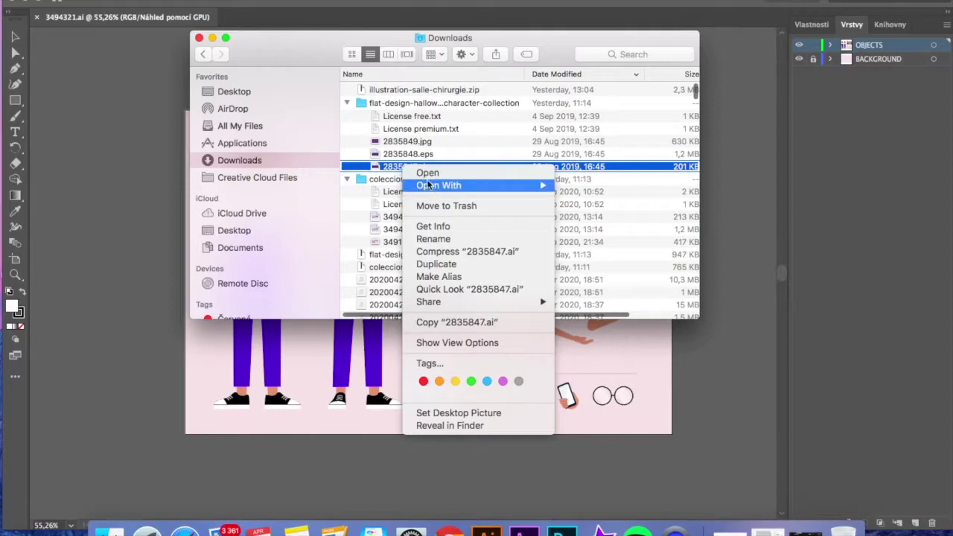
{"action": "mouse_move", "coordinate": [535, 191]}
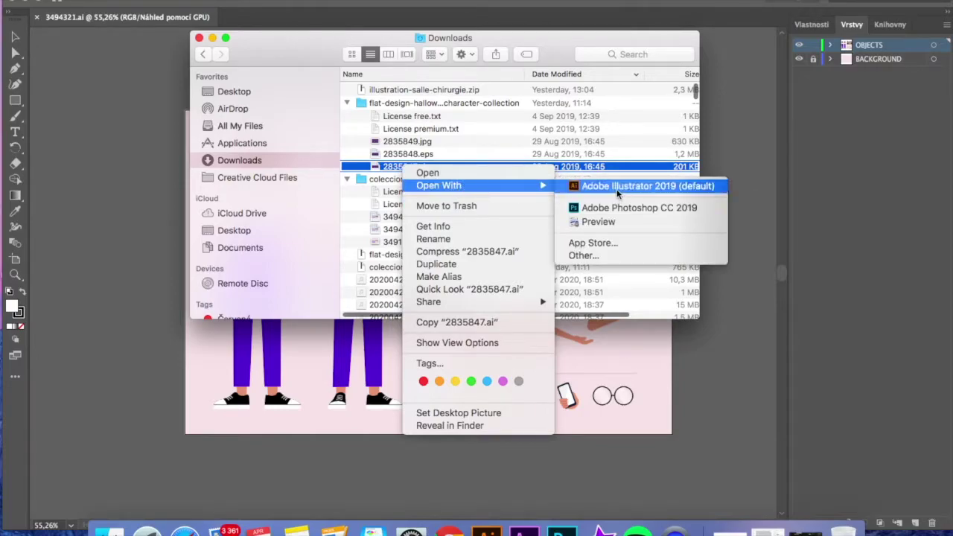
{"action": "left_click", "coordinate": [616, 188]}
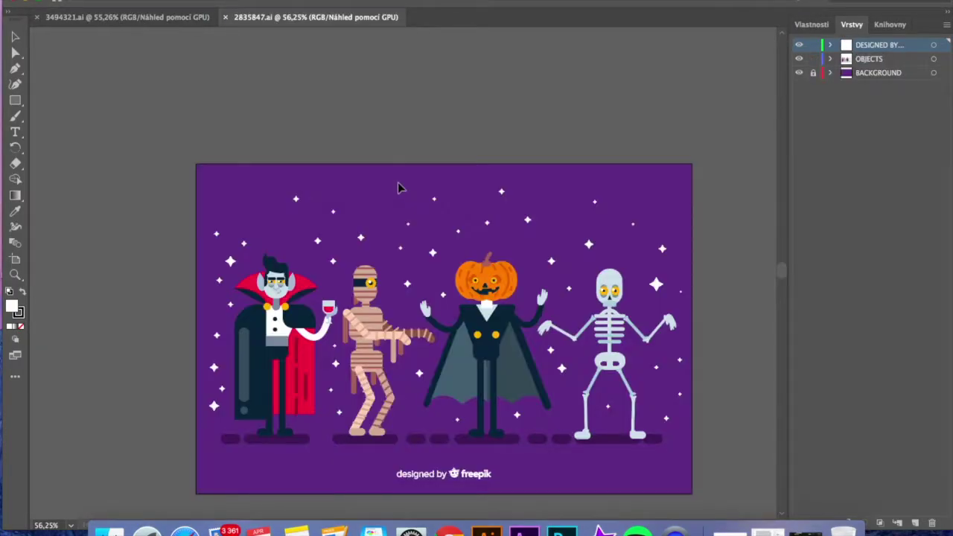
Step: In 3494321.ai, delete everything except the first standing woman, hide the BACKGROUND layer and move her towards the artboard's centre
{"action": "left_click", "coordinate": [168, 20]}
{"action": "left_click_drag", "start_coordinate": [313, 93], "coordinate": [766, 464]}
{"action": "key", "text": "Delete"}
{"action": "left_click", "coordinate": [799, 59]}
{"action": "left_click", "coordinate": [276, 180]}
{"action": "left_click_drag", "start_coordinate": [277, 181], "coordinate": [386, 180]}
Step: Recolour the woman's white T-shirt bright pink, matching both sleeves to the body with the Eyedropper
{"action": "left_click", "coordinate": [510, 312]}
{"action": "double_click", "coordinate": [12, 307]}
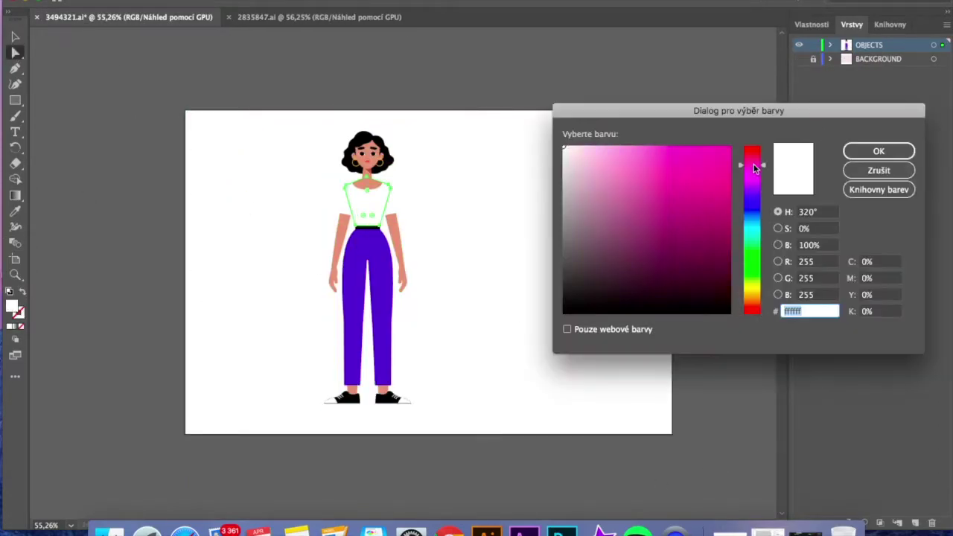
{"action": "left_click", "coordinate": [713, 157]}
{"action": "left_click", "coordinate": [878, 151]}
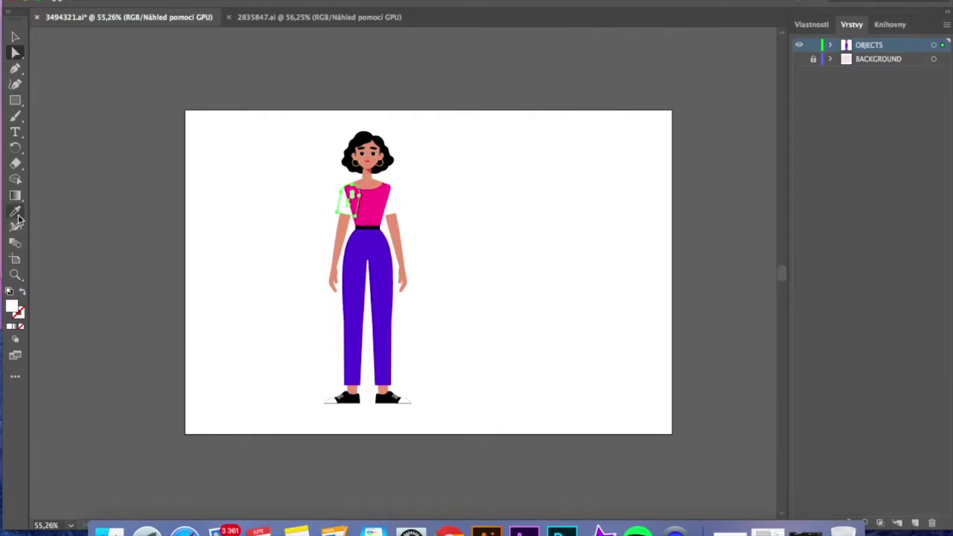
{"action": "left_click", "coordinate": [396, 209]}
{"action": "left_click", "coordinate": [13, 212]}
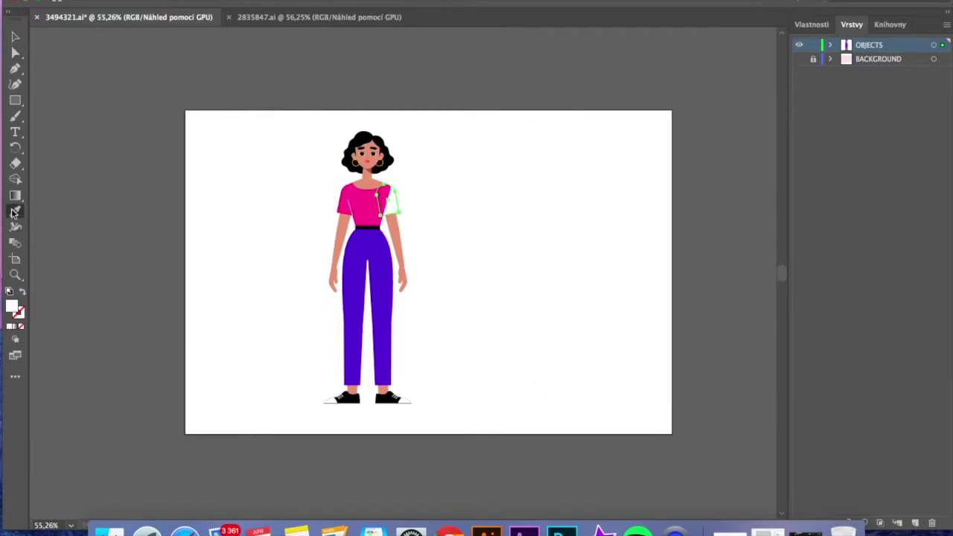
Step: Copy the skeleton from 2835847.ai into 3494321.ai, converting its colours, and place it enlarged to the right of the woman
{"action": "left_click", "coordinate": [15, 37]}
{"action": "key", "text": "ctrl+Tab"}
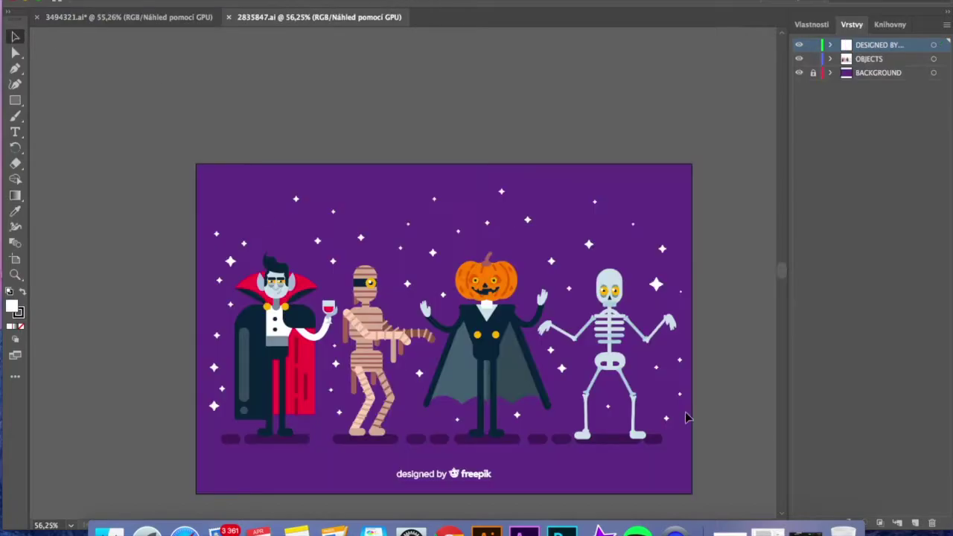
{"action": "left_click", "coordinate": [632, 321]}
{"action": "key", "text": "ctrl+c"}
{"action": "key", "text": "ctrl+Tab"}
{"action": "key", "text": "ctrl+v"}
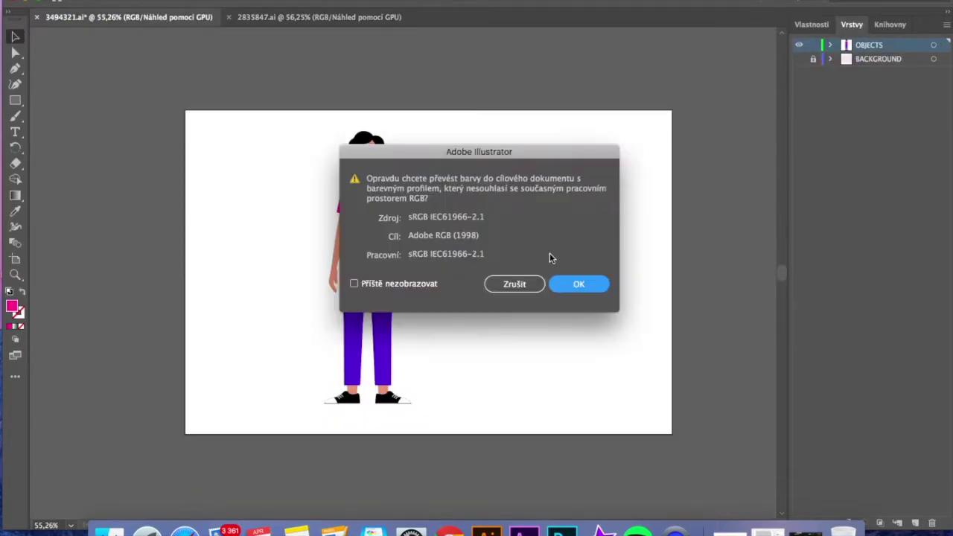
{"action": "left_click", "coordinate": [579, 284]}
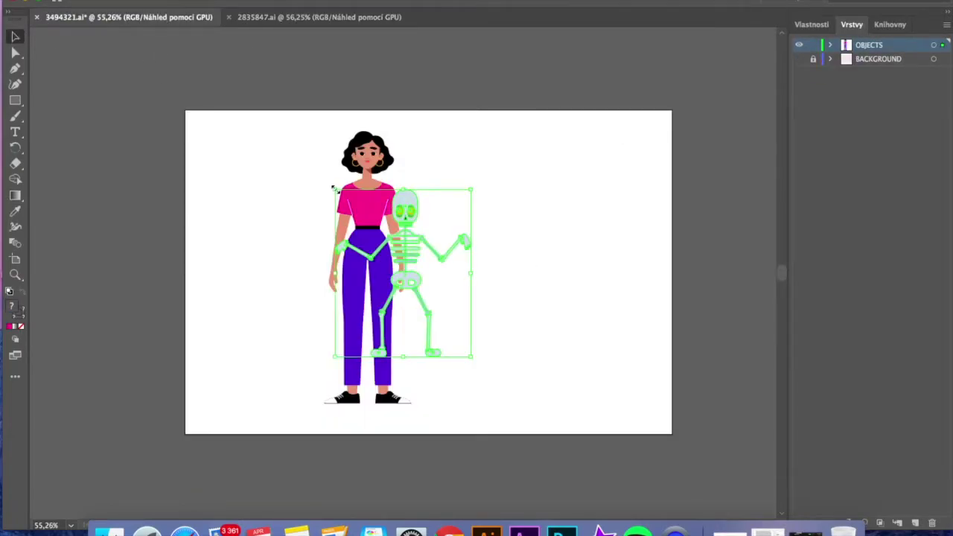
{"action": "left_click_drag", "start_coordinate": [335, 190], "coordinate": [272, 134]}
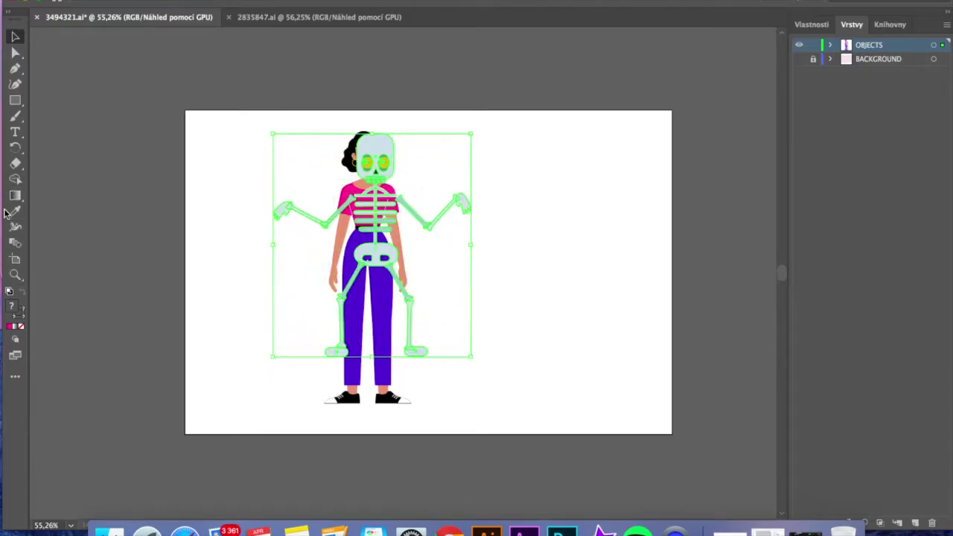
{"action": "left_click_drag", "start_coordinate": [380, 148], "coordinate": [571, 169]}
Step: Duplicate the woman and place the copy between the original and the skeleton
{"action": "left_click_drag", "start_coordinate": [313, 121], "coordinate": [446, 447]}
{"action": "key", "text": "super+c"}
{"action": "key", "text": "super+v"}
{"action": "left_click_drag", "start_coordinate": [402, 245], "coordinate": [485, 242]}
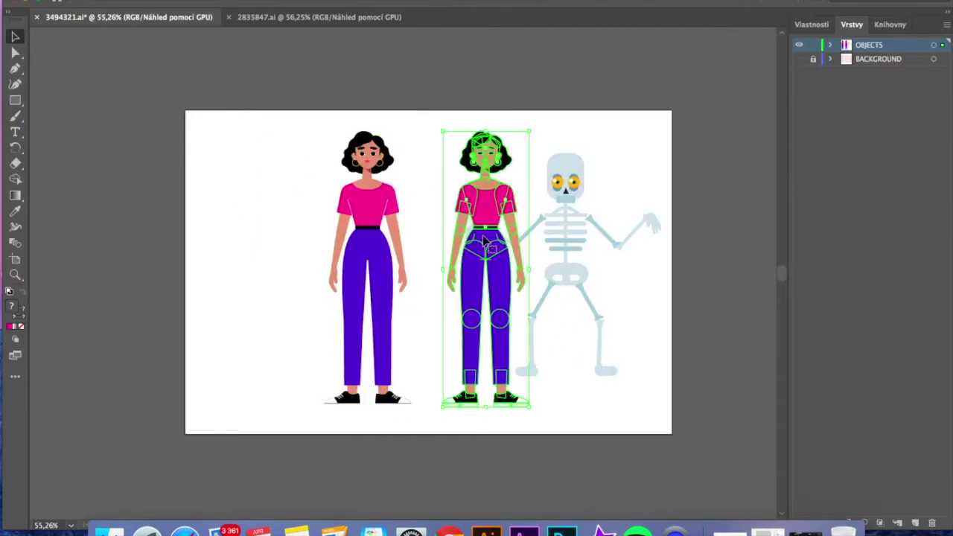
Step: Fill the duplicated woman with black, 000000
{"action": "double_click", "coordinate": [12, 308]}
{"action": "type", "text": "000000"}
{"action": "key", "text": "Return"}
Step: Delete the leftover coloured details on the black silhouette, including the earring, shirt and pocket lines and shoelaces
{"action": "scroll", "coordinate": [553, 249], "scroll_direction": "up", "scroll_amount": 6}
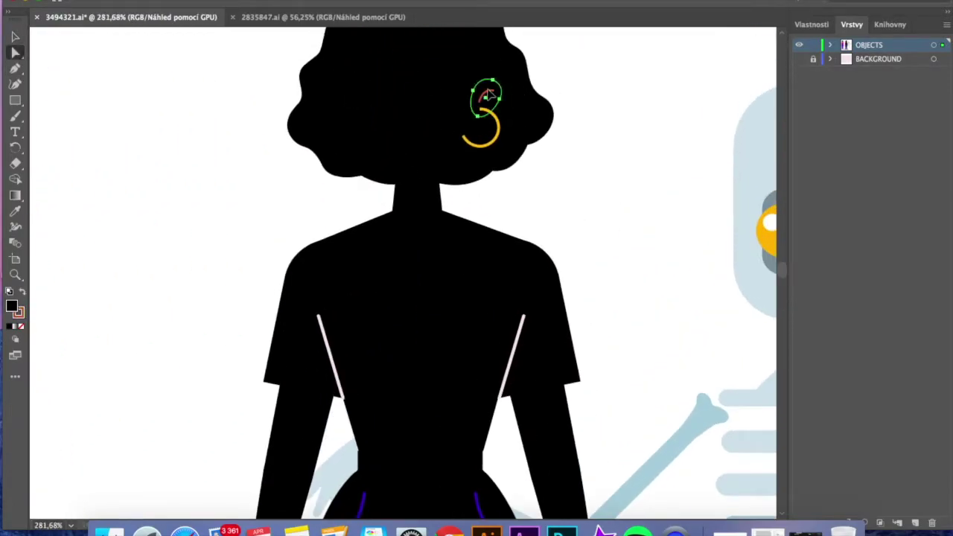
{"action": "scroll", "coordinate": [344, 402], "scroll_direction": "down", "scroll_amount": 5}
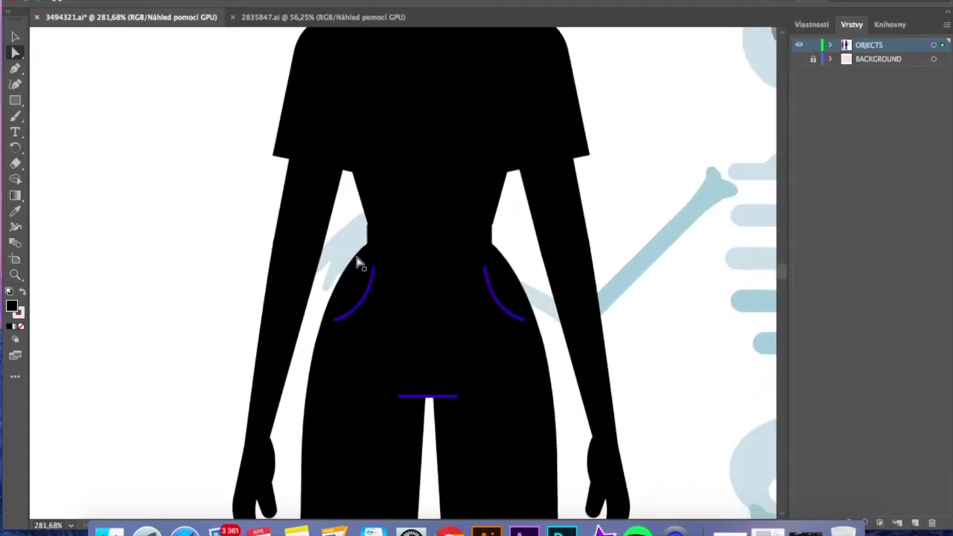
{"action": "scroll", "coordinate": [412, 406], "scroll_direction": "down", "scroll_amount": 10}
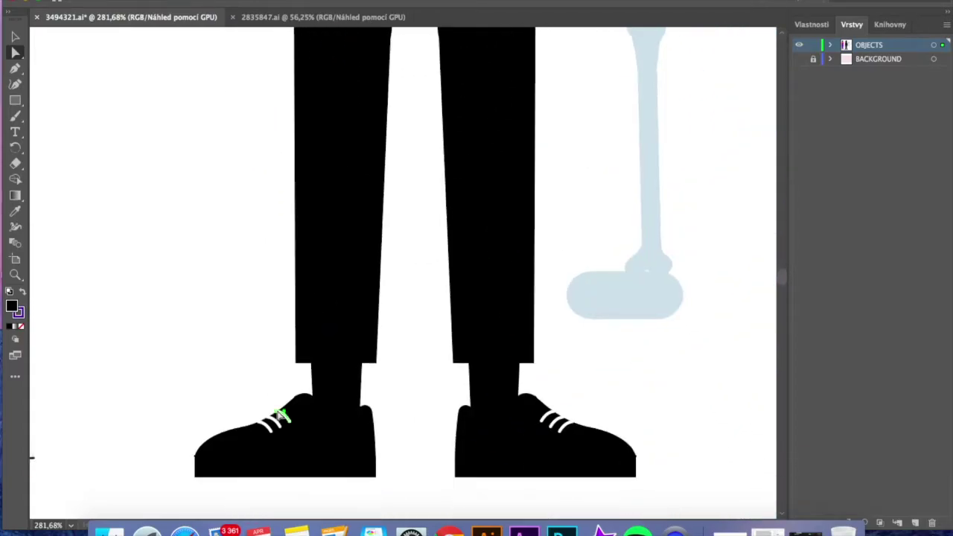
{"action": "key", "text": "Delete"}
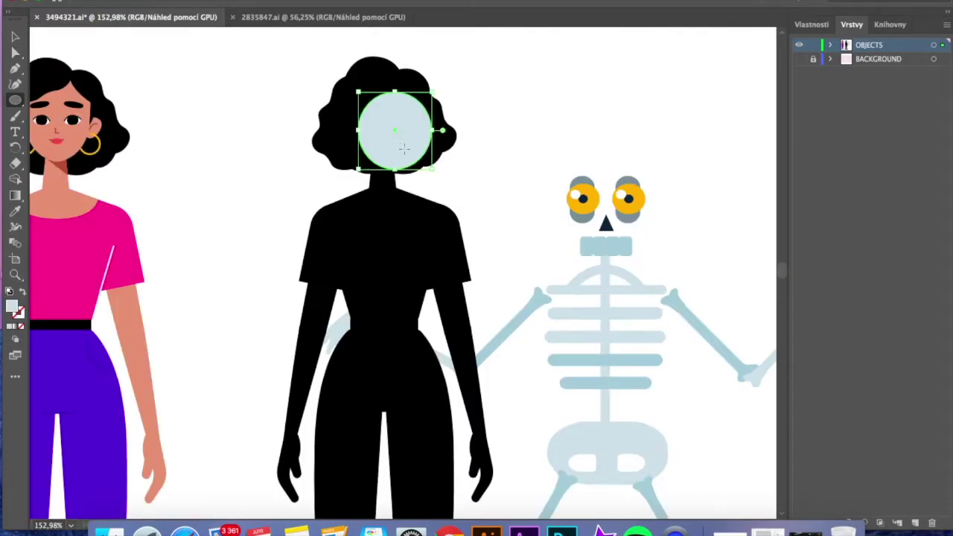
Step: Place two matching dark grey circular eyes on the light blue skull circle
{"action": "key", "text": "super+plus"}
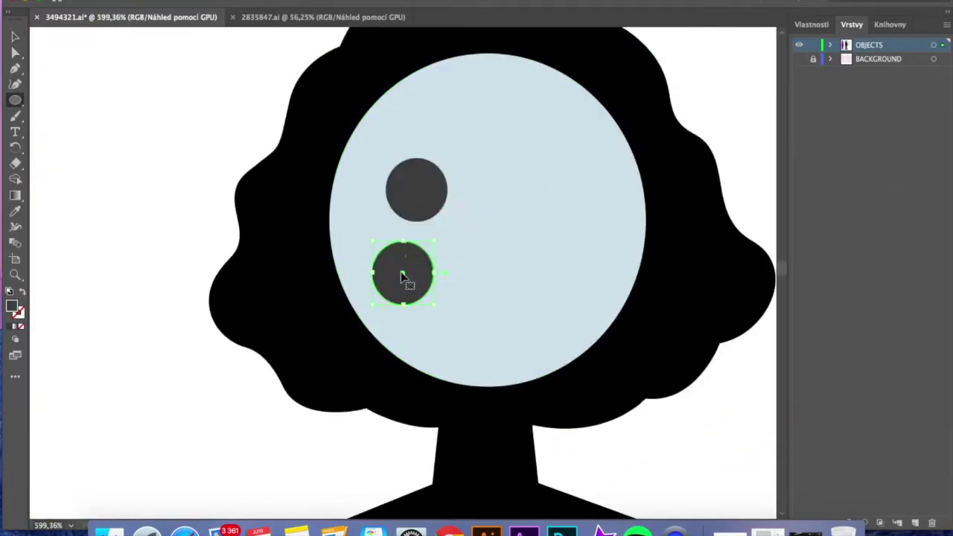
{"action": "left_click_drag", "start_coordinate": [404, 277], "coordinate": [544, 190]}
{"action": "left_click", "coordinate": [456, 198]}
{"action": "key", "text": "super+shift+a"}
Step: Draw a dark grey triangular nose below the skull's eyes with straight-cornered Curvature tool points
{"action": "left_click", "coordinate": [15, 84]}
{"action": "double_click", "coordinate": [487, 226]}
{"action": "double_click", "coordinate": [502, 273]}
{"action": "double_click", "coordinate": [468, 273]}
{"action": "left_click", "coordinate": [487, 225]}
Step: Draw a dark grey rectangular tooth below the nose and duplicate it into an evenly spaced row of four
{"action": "left_click_drag", "start_coordinate": [431, 302], "coordinate": [456, 348]}
{"action": "key", "text": "super+c"}
{"action": "key", "text": "super+v"}
{"action": "mouse_move", "coordinate": [402, 277]}
{"action": "left_mouse_down"}
{"action": "mouse_move", "coordinate": [474, 327]}
{"action": "mouse_move", "coordinate": [546, 331]}
{"action": "left_mouse_up"}
{"action": "key", "text": "super+v"}
{"action": "key", "text": "super+v"}
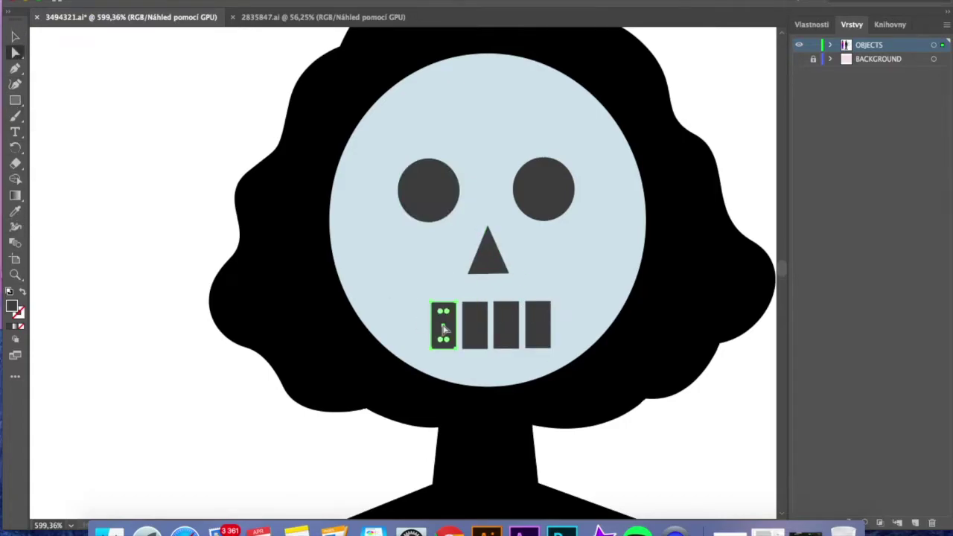
{"action": "scroll", "coordinate": [463, 319], "scroll_direction": "up", "scroll_amount": 5}
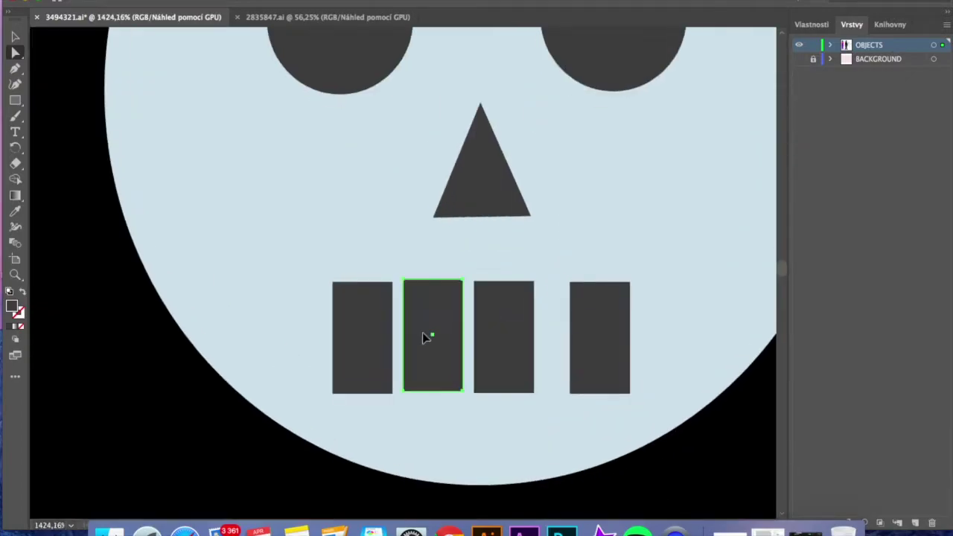
{"action": "left_click", "coordinate": [575, 323]}
{"action": "left_click", "coordinate": [361, 334]}
{"action": "scroll", "coordinate": [362, 334], "scroll_direction": "down", "scroll_amount": 10}
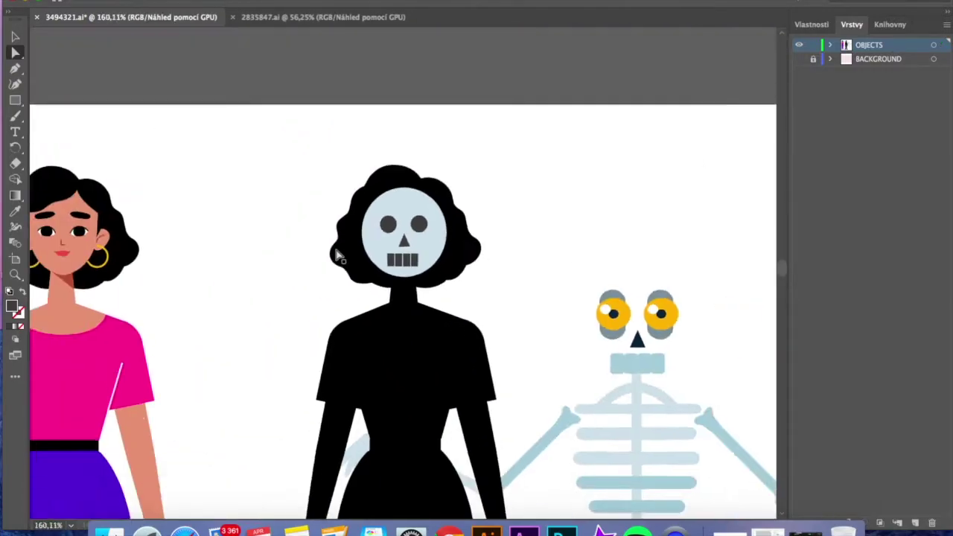
Step: Delete the original skeleton's eyes, nose and jaw pieces
{"action": "key", "text": "a"}
{"action": "left_click_drag", "start_coordinate": [550, 262], "coordinate": [617, 354]}
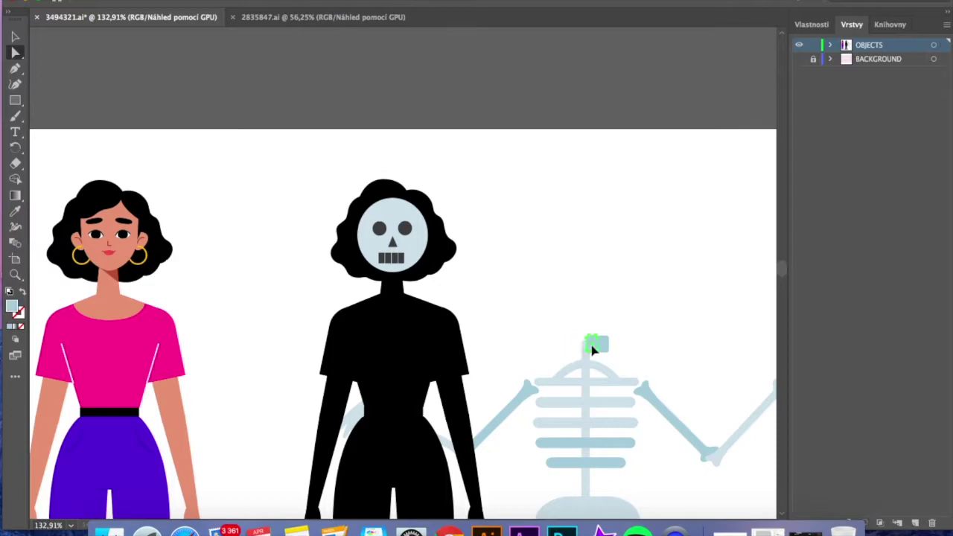
{"action": "scroll", "coordinate": [537, 306], "scroll_direction": "down", "scroll_amount": 3}
Step: Move the skeleton onto the black silhouette and bring it in front
{"action": "key", "text": "v"}
{"action": "left_click", "coordinate": [537, 306]}
{"action": "left_click_drag", "start_coordinate": [535, 306], "coordinate": [421, 267]}
{"action": "left_click", "coordinate": [195, 2]}
{"action": "mouse_move", "coordinate": [216, 6]}
{"action": "left_click", "coordinate": [384, 20]}
{"action": "left_click", "coordinate": [537, 362]}
Step: Adjust the upper end of the skeleton's spine beneath the skull
{"action": "scroll", "coordinate": [520, 335], "scroll_direction": "up", "scroll_amount": 5}
{"action": "scroll", "coordinate": [483, 290], "scroll_direction": "up", "scroll_amount": 3}
{"action": "key", "text": "a"}
{"action": "left_click_drag", "start_coordinate": [364, 157], "coordinate": [364, 136]}
{"action": "scroll", "coordinate": [322, 121], "scroll_direction": "down", "scroll_amount": 3}
Step: Narrow and recentre the ribs on the spine so they fit inside the silhouette's torso
{"action": "left_click", "coordinate": [323, 153]}
{"action": "key", "text": "v"}
{"action": "left_click_drag", "start_coordinate": [268, 158], "coordinate": [332, 156]}
{"action": "key", "text": "a"}
{"action": "left_click", "coordinate": [408, 208]}
{"action": "key", "text": "v"}
{"action": "left_click_drag", "start_coordinate": [261, 207], "coordinate": [329, 231]}
{"action": "scroll", "coordinate": [370, 189], "scroll_direction": "down", "scroll_amount": 1}
{"action": "key", "text": "a"}
{"action": "left_click", "coordinate": [372, 232]}
{"action": "key", "text": "v"}
{"action": "left_click_drag", "start_coordinate": [408, 230], "coordinate": [377, 229]}
{"action": "left_click", "coordinate": [545, 280]}
Step: Adjust the collarbone pieces at the top of the rib cage and delete the lowest rib
{"action": "key", "text": "a"}
{"action": "left_click_drag", "start_coordinate": [331, 183], "coordinate": [338, 183]}
{"action": "left_click_drag", "start_coordinate": [343, 132], "coordinate": [347, 133]}
{"action": "scroll", "coordinate": [372, 224], "scroll_direction": "up", "scroll_amount": 3}
{"action": "left_click", "coordinate": [383, 318]}
{"action": "key", "text": "Delete"}
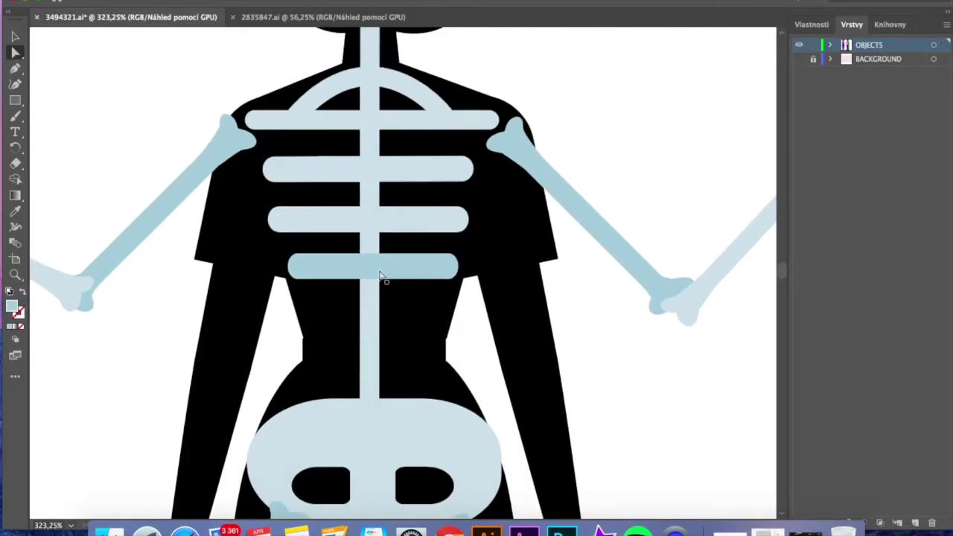
Step: Move the pelvis up and scale it down to fit inside the silhouette's hips
{"action": "scroll", "coordinate": [383, 275], "scroll_direction": "down", "scroll_amount": 4}
{"action": "left_click_drag", "start_coordinate": [371, 224], "coordinate": [372, 226]}
{"action": "left_click_drag", "start_coordinate": [378, 370], "coordinate": [378, 346]}
{"action": "left_click", "coordinate": [15, 36]}
{"action": "left_click_drag", "start_coordinate": [252, 449], "coordinate": [303, 433]}
{"action": "scroll", "coordinate": [385, 300], "scroll_direction": "up", "scroll_amount": 4}
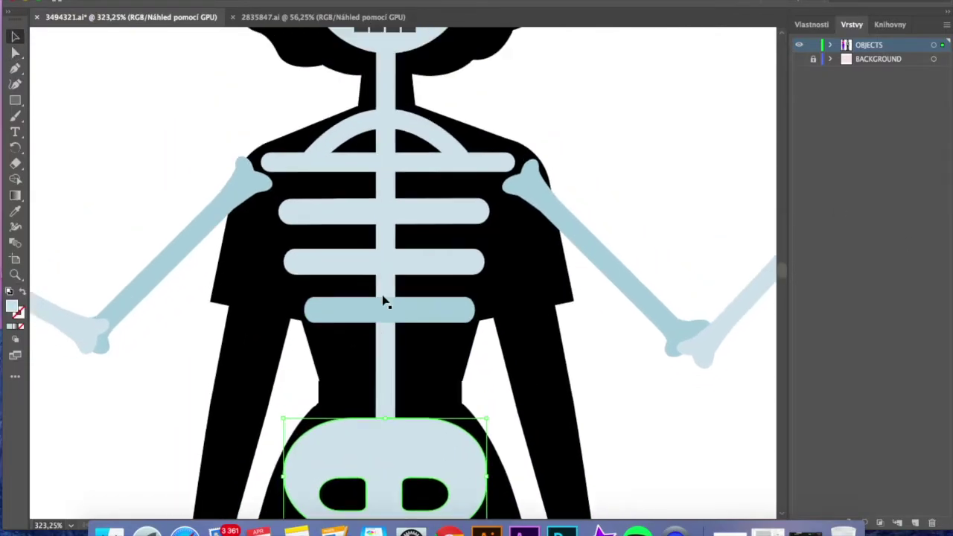
Step: Rotate and position the left-hand upper arm bone inside the silhouette's upper arm
{"action": "scroll", "coordinate": [385, 300], "scroll_direction": "down", "scroll_amount": 2}
{"action": "left_click", "coordinate": [225, 316]}
{"action": "left_click_drag", "start_coordinate": [202, 313], "coordinate": [235, 344]}
{"action": "left_click_drag", "start_coordinate": [260, 309], "coordinate": [310, 339]}
{"action": "left_click_drag", "start_coordinate": [289, 372], "coordinate": [326, 366]}
{"action": "left_click_drag", "start_coordinate": [343, 310], "coordinate": [340, 314]}
Step: Move, rotate and resize the left-hand forearm bone to follow the silhouette's forearm
{"action": "scroll", "coordinate": [340, 314], "scroll_direction": "down", "scroll_amount": 3}
{"action": "left_click_drag", "start_coordinate": [150, 194], "coordinate": [242, 273]}
{"action": "left_click_drag", "start_coordinate": [338, 325], "coordinate": [213, 445]}
{"action": "left_click_drag", "start_coordinate": [242, 322], "coordinate": [303, 428]}
{"action": "left_click_drag", "start_coordinate": [274, 466], "coordinate": [292, 435]}
Step: Fine-tune the left-hand upper arm and forearm bones so they line up within the arm with a gap at the elbow
{"action": "scroll", "coordinate": [300, 442], "scroll_direction": "up", "scroll_amount": 3}
{"action": "left_click", "coordinate": [303, 332]}
{"action": "left_click", "coordinate": [267, 350]}
{"action": "key", "text": "a"}
{"action": "left_click_drag", "start_coordinate": [319, 333], "coordinate": [310, 334]}
{"action": "key", "text": "v"}
{"action": "left_click_drag", "start_coordinate": [367, 191], "coordinate": [358, 187]}
{"action": "left_click_drag", "start_coordinate": [331, 305], "coordinate": [328, 304]}
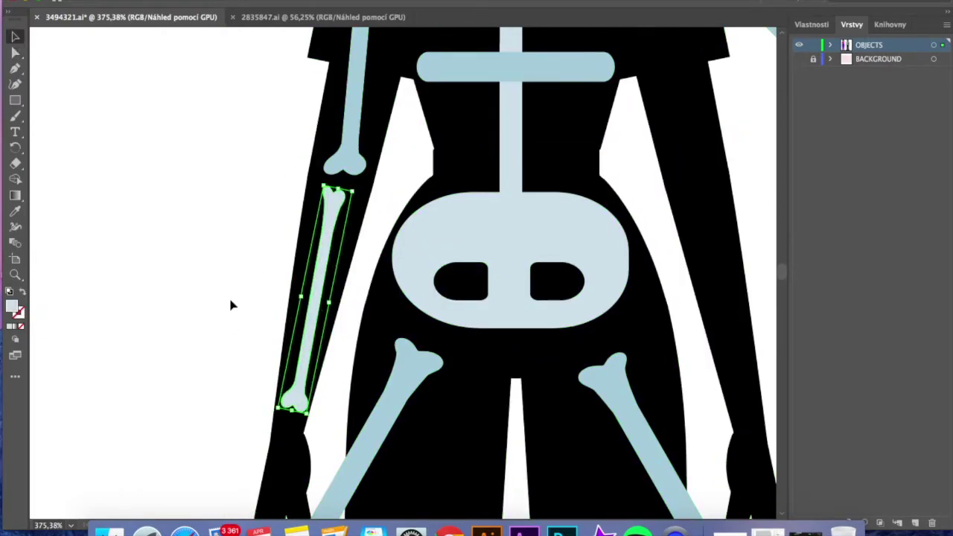
{"action": "left_click", "coordinate": [230, 304]}
Step: Delete the original skeleton hand from the silhouette's left-hand arm
{"action": "scroll", "coordinate": [326, 346], "scroll_direction": "down", "scroll_amount": 3}
{"action": "key", "text": "a"}
{"action": "left_click_drag", "start_coordinate": [338, 446], "coordinate": [381, 472]}
{"action": "scroll", "coordinate": [381, 472], "scroll_direction": "up", "scroll_amount": 2}
{"action": "left_click_drag", "start_coordinate": [87, 166], "coordinate": [330, 463]}
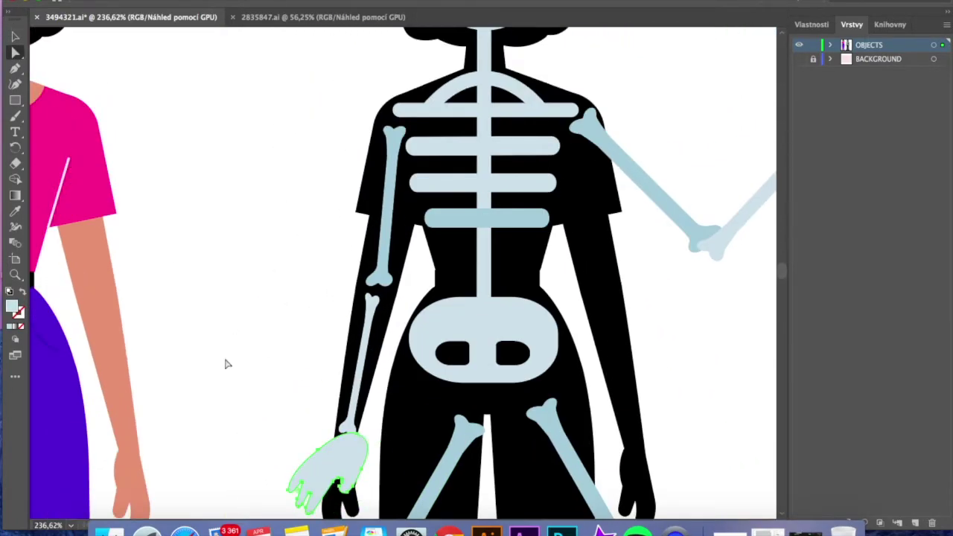
{"action": "scroll", "coordinate": [226, 359], "scroll_direction": "down", "scroll_amount": 3}
{"action": "key", "text": "Delete"}
Step: Start a light blue hand shape with the Curvature tool, tracing the outer edge, fingertip and inner finger edge inside the silhouette's left-hand hand
{"action": "left_click", "coordinate": [15, 84]}
{"action": "scroll", "coordinate": [429, 395], "scroll_direction": "up", "scroll_amount": 4}
{"action": "scroll", "coordinate": [430, 395], "scroll_direction": "down", "scroll_amount": 3}
{"action": "left_click", "coordinate": [237, 264]}
{"action": "left_click", "coordinate": [215, 374]}
{"action": "left_click", "coordinate": [214, 389]}
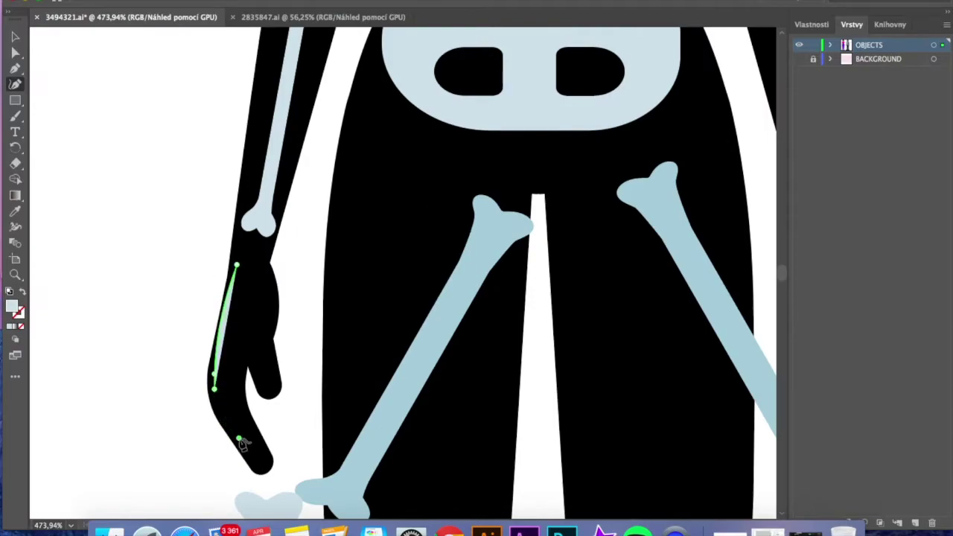
{"action": "left_click", "coordinate": [239, 438]}
{"action": "left_click", "coordinate": [257, 466]}
{"action": "scroll", "coordinate": [257, 466], "scroll_direction": "up", "scroll_amount": 4}
{"action": "left_click", "coordinate": [277, 460]}
{"action": "left_click", "coordinate": [266, 432]}
{"action": "left_click", "coordinate": [248, 393]}
{"action": "left_click", "coordinate": [228, 352]}
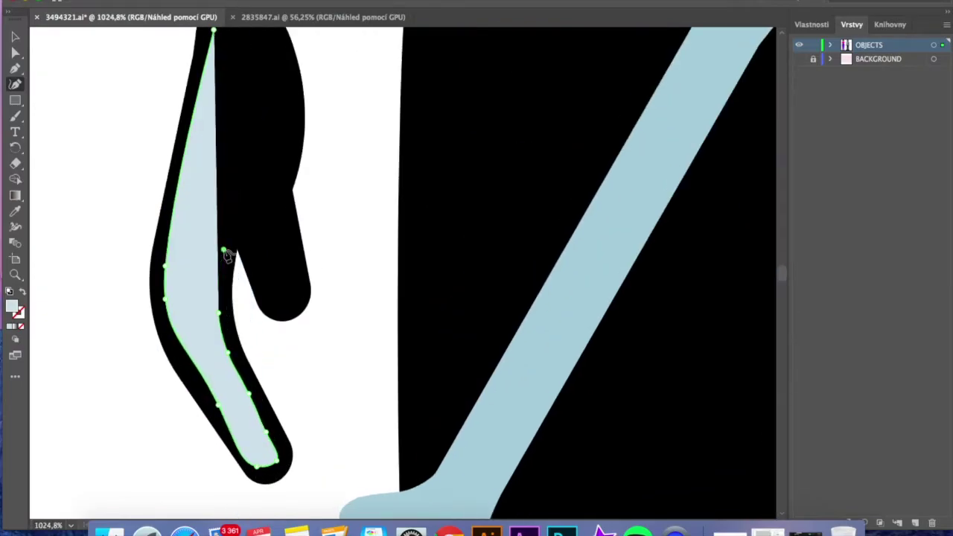
Step: Continue the hand outline around the thumb and close it across the wrist
{"action": "left_click", "coordinate": [279, 303]}
{"action": "left_click", "coordinate": [297, 291]}
{"action": "left_click", "coordinate": [287, 246]}
{"action": "left_click", "coordinate": [277, 199]}
{"action": "scroll", "coordinate": [278, 207], "scroll_direction": "up", "scroll_amount": 2}
{"action": "left_click", "coordinate": [287, 153]}
{"action": "left_click", "coordinate": [273, 100]}
{"action": "left_click", "coordinate": [247, 163]}
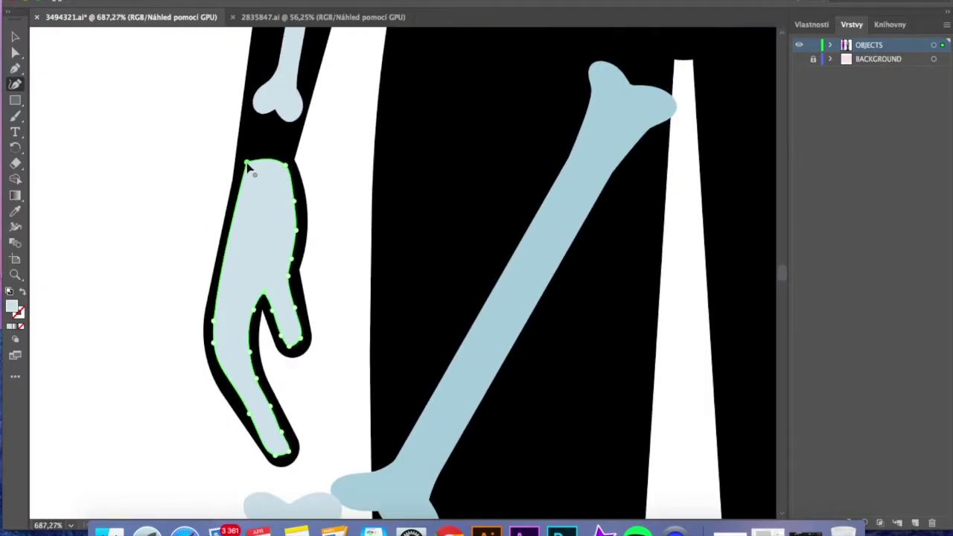
Step: Refine the long finger of the hand shape by repositioning its fingertip and edge points and removing one extra anchor point
{"action": "scroll", "coordinate": [266, 458], "scroll_direction": "up", "scroll_amount": 3}
{"action": "scroll", "coordinate": [333, 482], "scroll_direction": "up", "scroll_amount": 3}
{"action": "left_click_drag", "start_coordinate": [329, 477], "coordinate": [340, 485]}
{"action": "left_click_drag", "start_coordinate": [383, 461], "coordinate": [389, 450]}
{"action": "left_click", "coordinate": [354, 384]}
{"action": "key", "text": "Delete"}
{"action": "left_click_drag", "start_coordinate": [284, 436], "coordinate": [291, 430]}
{"action": "left_click_drag", "start_coordinate": [340, 485], "coordinate": [346, 478]}
{"action": "left_click_drag", "start_coordinate": [182, 260], "coordinate": [154, 212]}
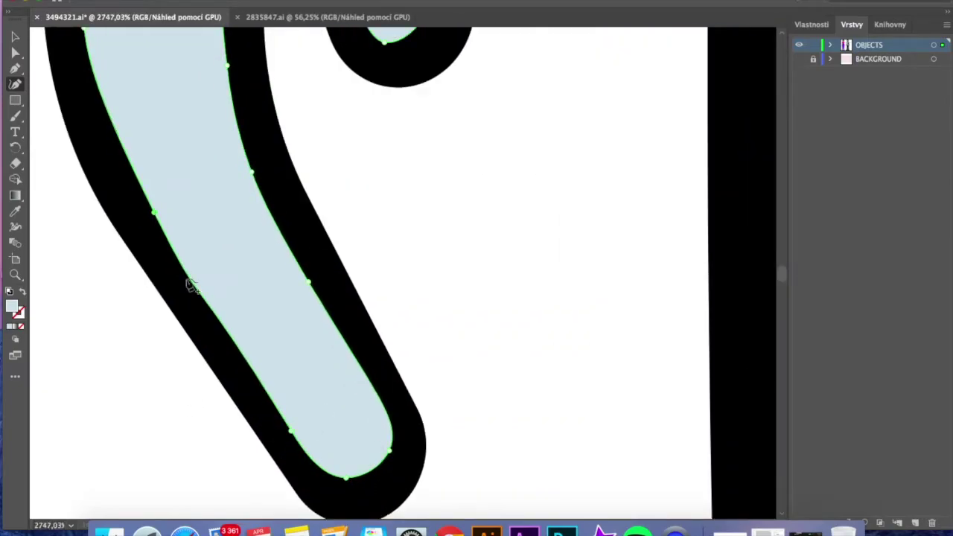
{"action": "scroll", "coordinate": [204, 309], "scroll_direction": "down", "scroll_amount": 6}
{"action": "scroll", "coordinate": [253, 283], "scroll_direction": "down", "scroll_amount": 3}
{"action": "left_click", "coordinate": [275, 279], "text": "super"}
Step: Copy the left-hand upper arm bone, mirror it and place the copy inside the silhouette's right-hand upper arm
{"action": "scroll", "coordinate": [275, 279], "scroll_direction": "up", "scroll_amount": 3}
{"action": "key", "text": "a"}
{"action": "left_click", "coordinate": [306, 178]}
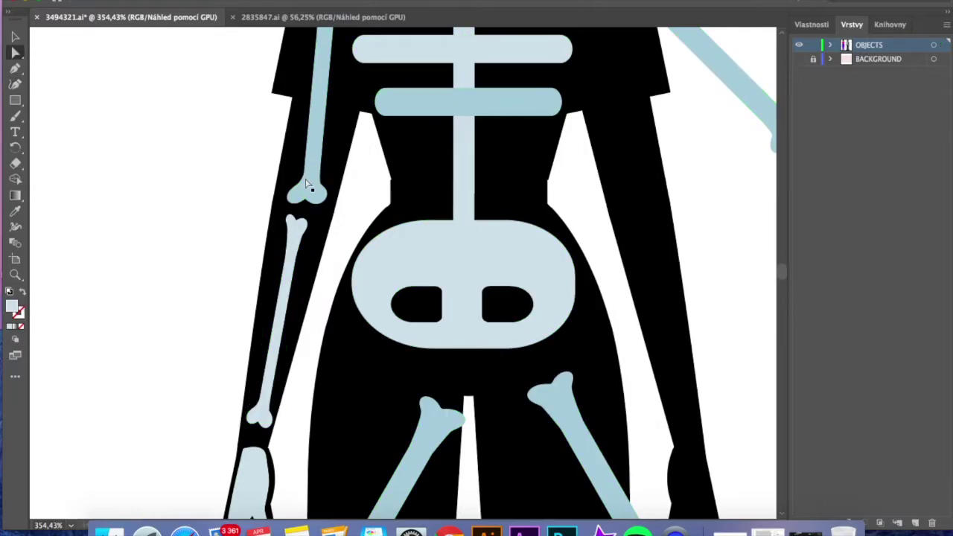
{"action": "left_click", "coordinate": [311, 193]}
{"action": "key", "text": "super+c"}
{"action": "scroll", "coordinate": [311, 193], "scroll_direction": "up", "scroll_amount": 3}
{"action": "key", "text": "super+v"}
{"action": "left_click", "coordinate": [182, 1]}
{"action": "left_click", "coordinate": [383, 36]}
{"action": "left_click", "coordinate": [576, 386]}
{"action": "left_click_drag", "start_coordinate": [408, 274], "coordinate": [644, 164]}
{"action": "left_click_drag", "start_coordinate": [604, 129], "coordinate": [589, 120]}
Step: Copy the left-hand forearm bone, mirror it and place the copy inside the silhouette's right-hand forearm
{"action": "scroll", "coordinate": [580, 149], "scroll_direction": "down", "scroll_amount": 4}
{"action": "left_click", "coordinate": [230, 320]}
{"action": "key", "text": "super+c"}
{"action": "key", "text": "super+v"}
{"action": "left_click", "coordinate": [380, 44]}
{"action": "left_click_drag", "start_coordinate": [403, 305], "coordinate": [616, 346]}
Step: Copy the light blue hand shape, mirror it and place the copy inside the silhouette's right-hand hand
{"action": "scroll", "coordinate": [595, 268], "scroll_direction": "down", "scroll_amount": 3}
{"action": "left_click", "coordinate": [169, 394]}
{"action": "key", "text": "super+c"}
{"action": "key", "text": "super+v"}
{"action": "left_click", "coordinate": [182, 0]}
{"action": "left_click", "coordinate": [380, 43]}
{"action": "left_click", "coordinate": [577, 387]}
{"action": "left_click_drag", "start_coordinate": [400, 254], "coordinate": [605, 403]}
Step: Rotate the left-hand thigh bone upright and fit it inside the silhouette's left-hand upper leg
{"action": "scroll", "coordinate": [580, 372], "scroll_direction": "down", "scroll_amount": 3}
{"action": "left_click", "coordinate": [553, 362]}
{"action": "key", "text": "v"}
{"action": "left_click", "coordinate": [288, 328]}
{"action": "left_click_drag", "start_coordinate": [189, 416], "coordinate": [262, 458]}
{"action": "scroll", "coordinate": [299, 223], "scroll_direction": "down", "scroll_amount": 5}
{"action": "left_click_drag", "start_coordinate": [299, 193], "coordinate": [298, 350]}
Step: Fit the shin bone between the left-hand knee and ankle, and adjust the foot bone over the shoe
{"action": "left_click", "coordinate": [183, 182]}
{"action": "left_click", "coordinate": [15, 53]}
{"action": "left_click", "coordinate": [15, 37]}
{"action": "left_click_drag", "start_coordinate": [313, 430], "coordinate": [305, 469]}
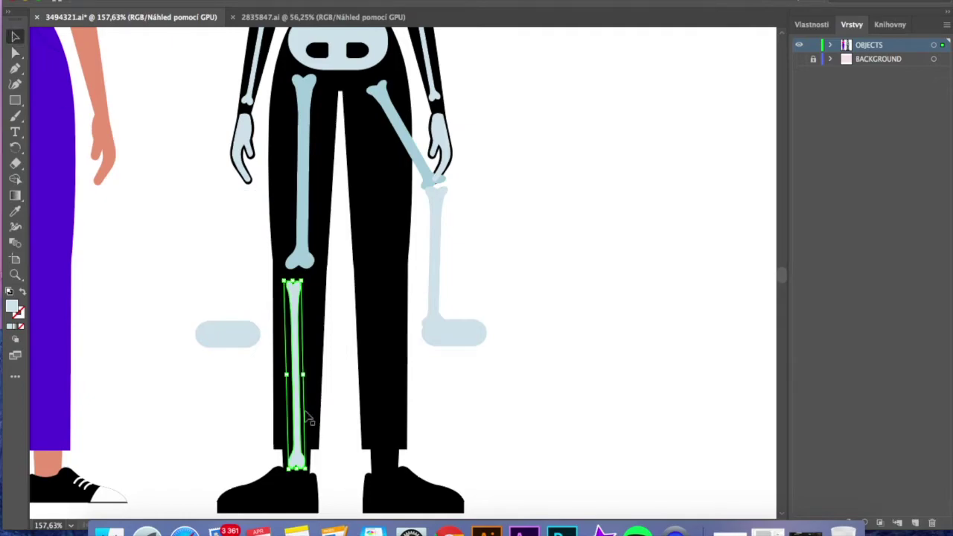
{"action": "left_click", "coordinate": [284, 192]}
{"action": "left_click_drag", "start_coordinate": [273, 506], "coordinate": [285, 492]}
{"action": "scroll", "coordinate": [285, 447], "scroll_direction": "up", "scroll_amount": 1}
Step: Delete the original right-hand leg bone and place a mirrored thigh bone in the silhouette's right-hand upper leg
{"action": "left_click", "coordinate": [407, 279]}
{"action": "key", "text": "Delete"}
{"action": "left_click", "coordinate": [186, 1]}
{"action": "left_click_drag", "start_coordinate": [276, 232], "coordinate": [356, 201]}
Step: Mirror a copy of the left-hand shin bone and place it in the silhouette's right-hand lower leg
{"action": "left_click", "coordinate": [387, 31]}
{"action": "left_click", "coordinate": [267, 339]}
{"action": "left_click_drag", "start_coordinate": [268, 372], "coordinate": [404, 249]}
{"action": "left_click", "coordinate": [186, 1]}
{"action": "left_click", "coordinate": [366, 40]}
{"action": "left_click_drag", "start_coordinate": [406, 316], "coordinate": [362, 439]}
Step: Copy the left-hand foot bone and place the copy over the silhouette's right-hand shoe
{"action": "scroll", "coordinate": [468, 430], "scroll_direction": "down", "scroll_amount": 3}
{"action": "left_click", "coordinate": [242, 432]}
{"action": "key", "text": "super+c"}
{"action": "key", "text": "super+v"}
{"action": "left_click_drag", "start_coordinate": [402, 276], "coordinate": [365, 438]}
Step: Select the leftover bone artwork beside the silhouette and delete it
{"action": "scroll", "coordinate": [410, 354], "scroll_direction": "down", "scroll_amount": 5}
{"action": "left_click_drag", "start_coordinate": [436, 28], "coordinate": [513, 168]}
{"action": "key", "text": "Delete"}
Step: Close the 2835847.ai file and create a new document
{"action": "left_click", "coordinate": [233, 18]}
{"action": "key", "text": "super+n"}
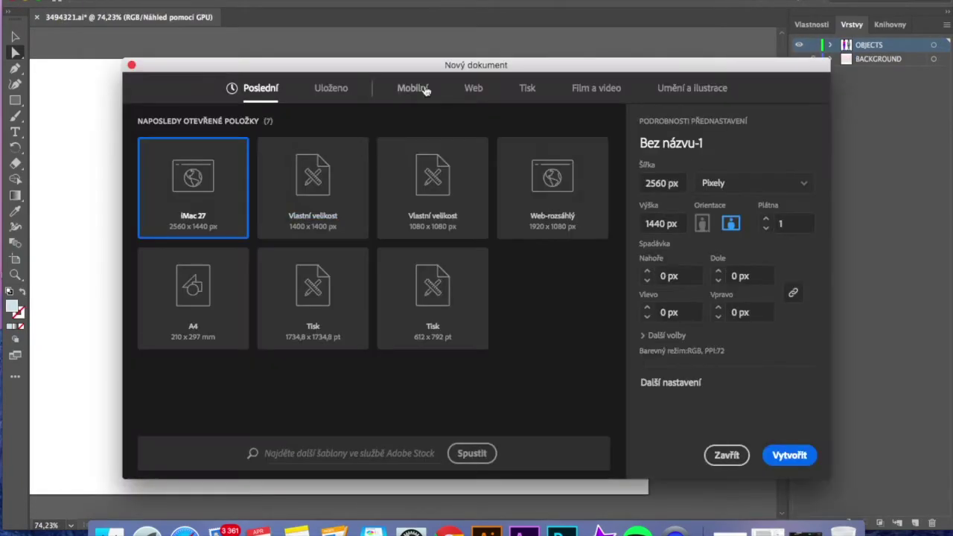
{"action": "key", "text": "Return"}
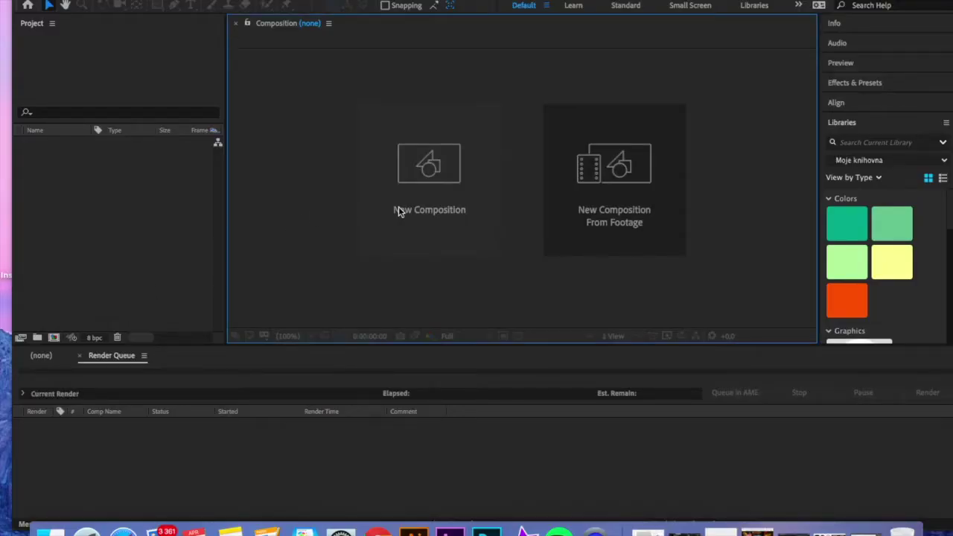
Step: In After Effects, create a 1400 × 1400 px composition named Alpha Matte at 24 fps, 10 seconds long, with a white background
{"action": "left_click", "coordinate": [422, 215]}
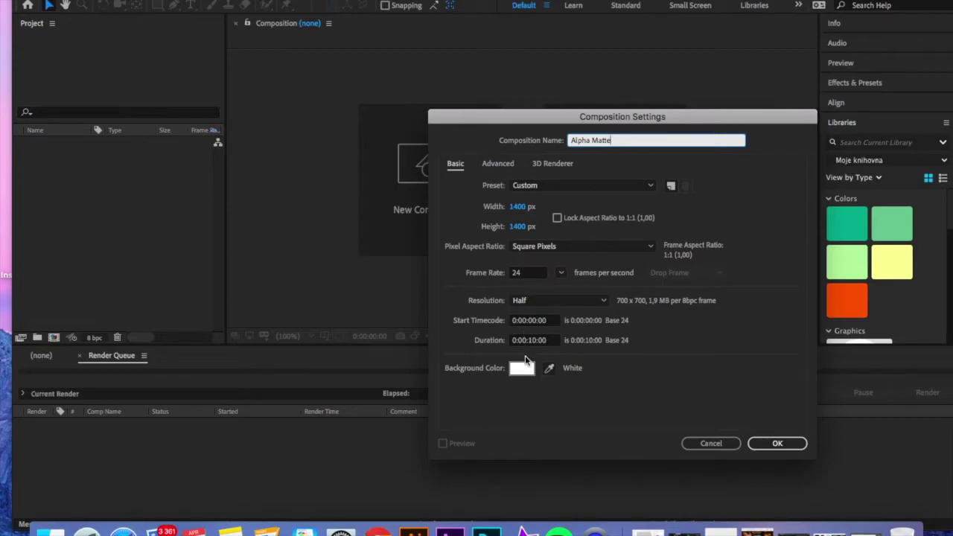
{"action": "left_click", "coordinate": [777, 443]}
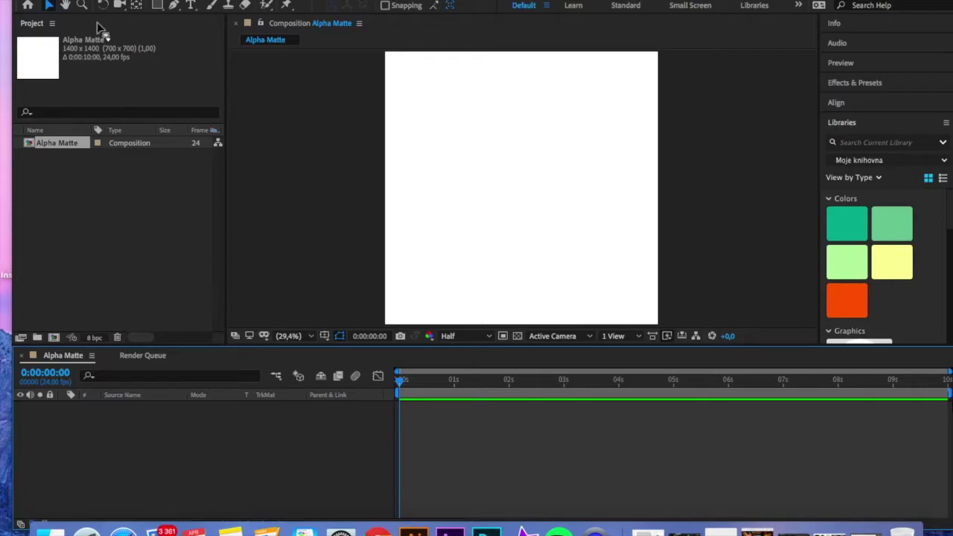
Step: Import skeleton.ai and body.ai from the Desktop as footage
{"action": "right_click", "coordinate": [68, 180]}
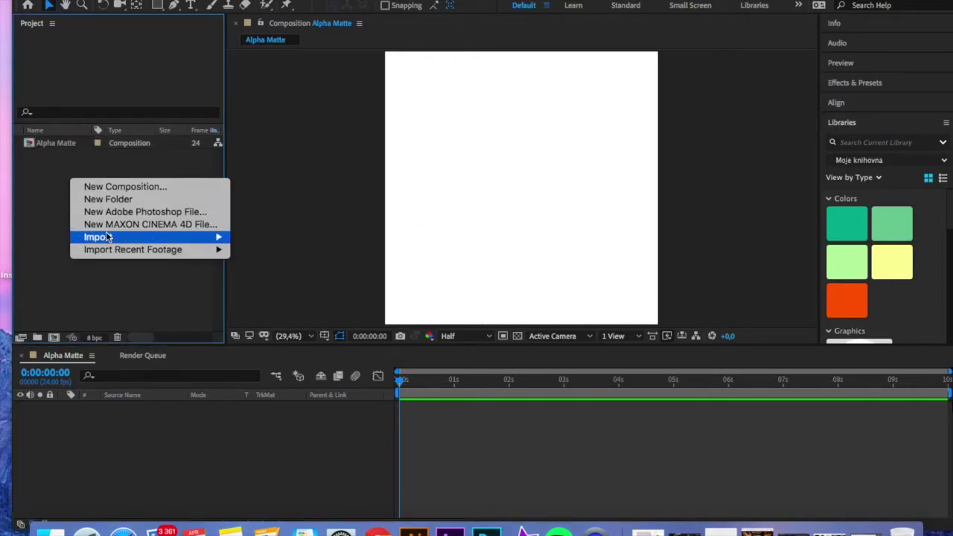
{"action": "mouse_move", "coordinate": [110, 236]}
{"action": "left_click", "coordinate": [269, 237]}
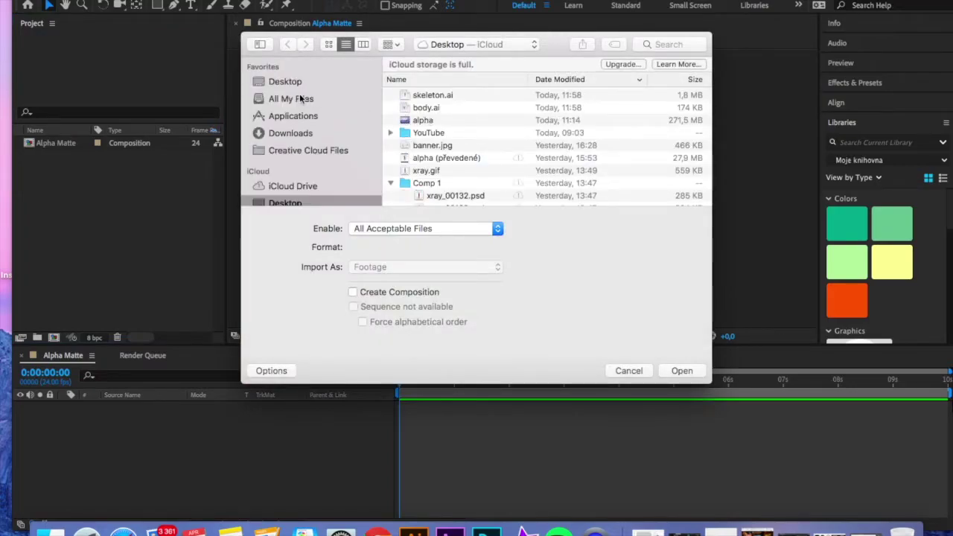
{"action": "left_click", "coordinate": [285, 82]}
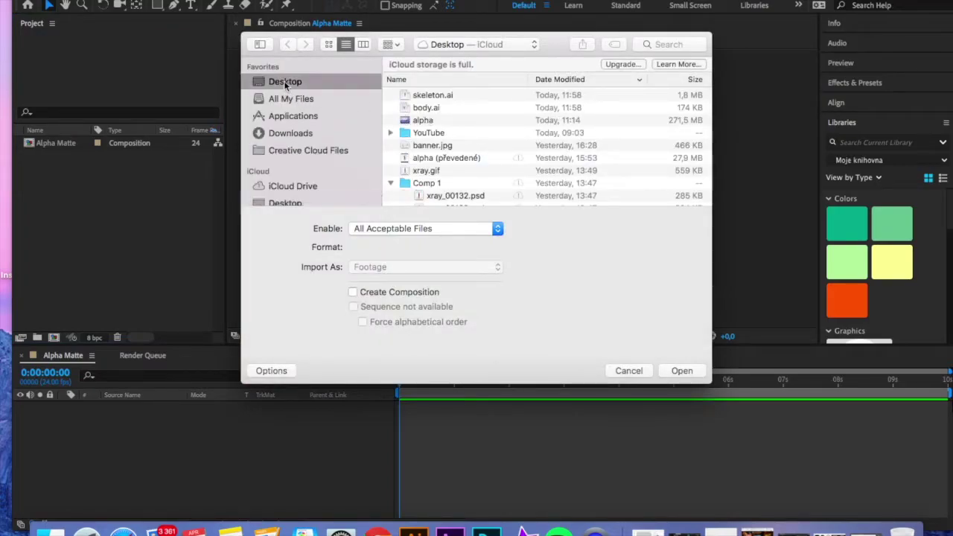
{"action": "left_click", "coordinate": [398, 95]}
{"action": "left_click", "coordinate": [408, 108], "text": "shift"}
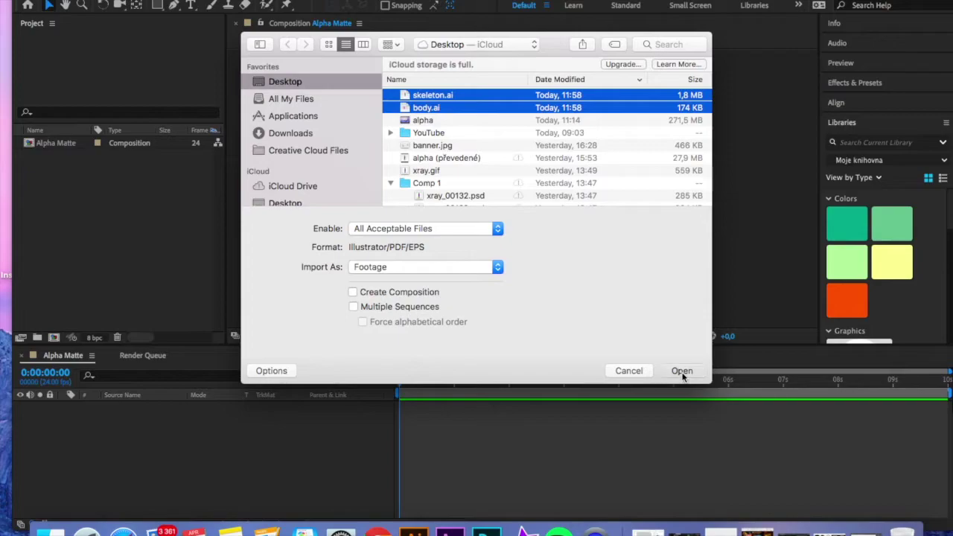
{"action": "left_click", "coordinate": [680, 371]}
{"action": "left_click", "coordinate": [96, 242]}
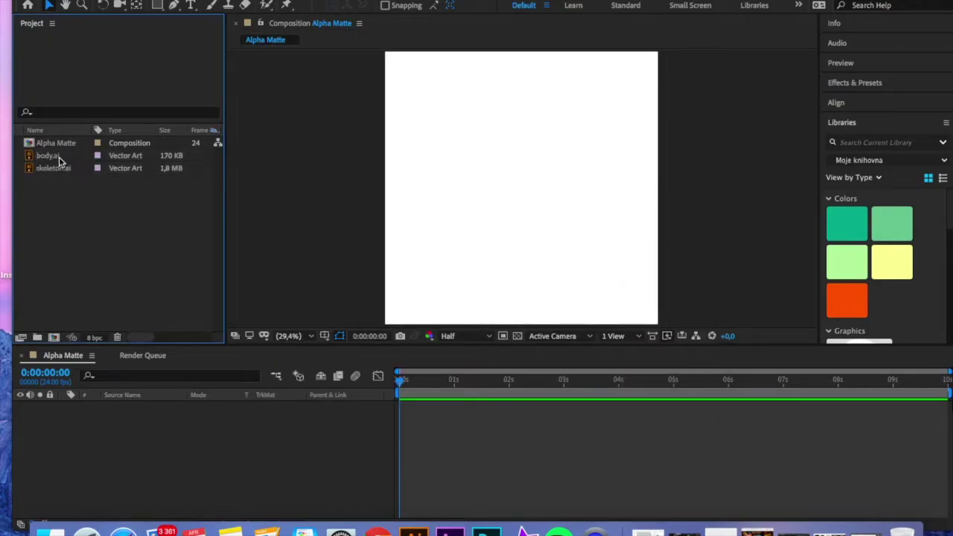
Step: Add body.ai to the Alpha Matte composition as a layer
{"action": "left_click_drag", "start_coordinate": [55, 158], "coordinate": [78, 305]}
{"action": "left_click_drag", "start_coordinate": [102, 407], "coordinate": [152, 408]}
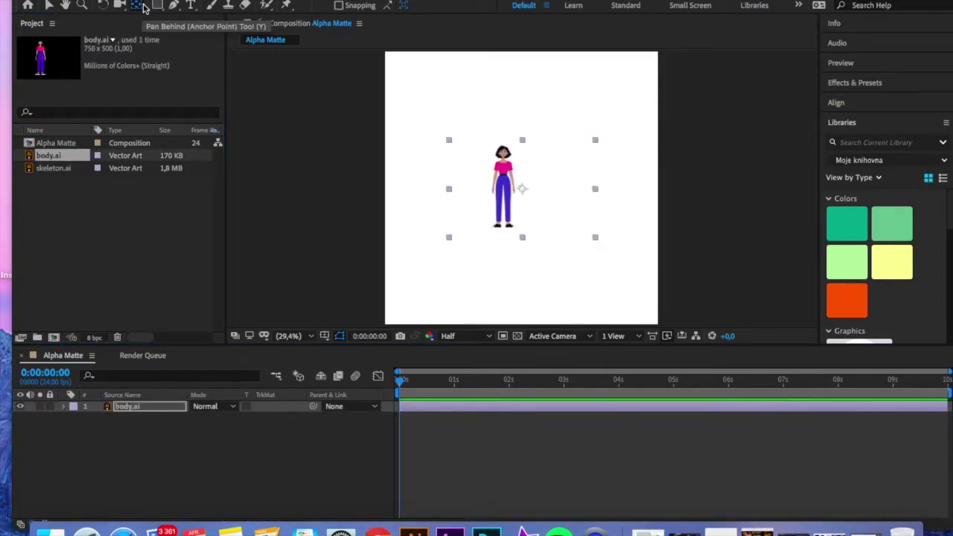
{"action": "left_click", "coordinate": [125, 480]}
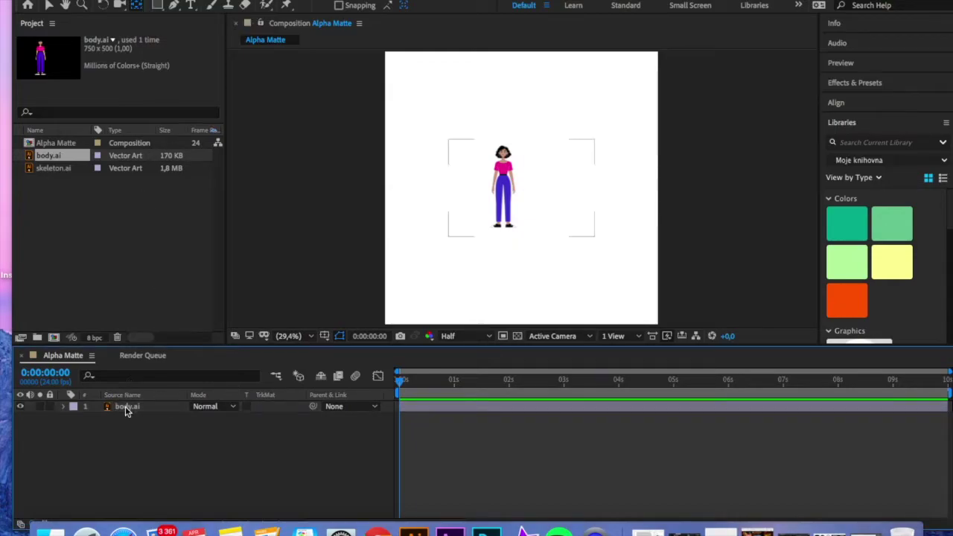
Step: Create shapes from the body.ai vector layer and delete the original body.ai layer from the composition
{"action": "right_click", "coordinate": [127, 409]}
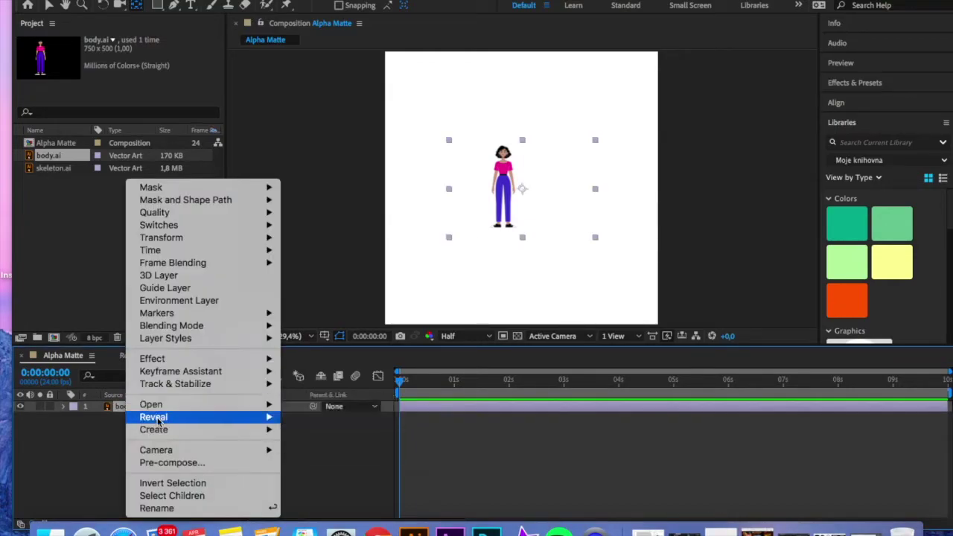
{"action": "mouse_move", "coordinate": [163, 431]}
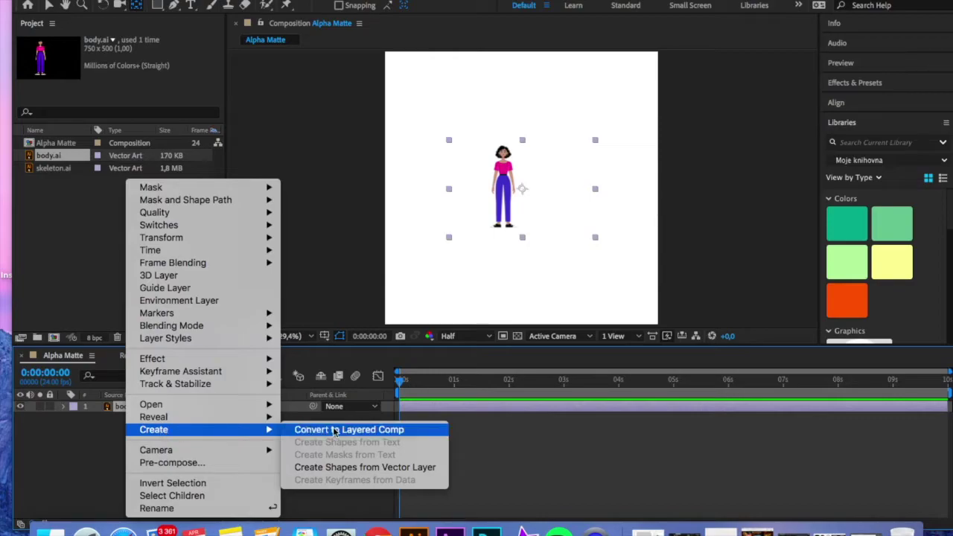
{"action": "left_click", "coordinate": [344, 469]}
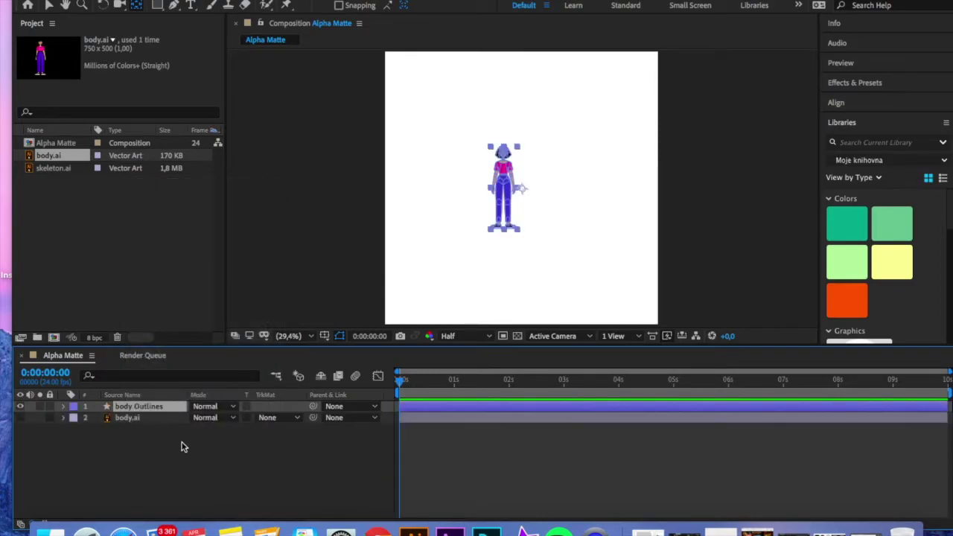
{"action": "left_click", "coordinate": [124, 421]}
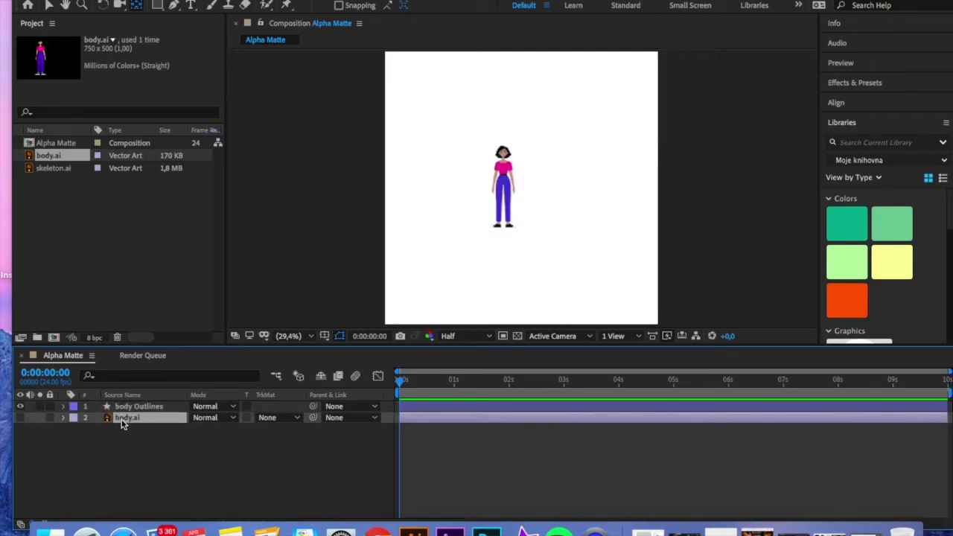
{"action": "key", "text": "Delete"}
Step: Move the anchor point of body Outlines to the centre of the woman figure
{"action": "left_click", "coordinate": [128, 408]}
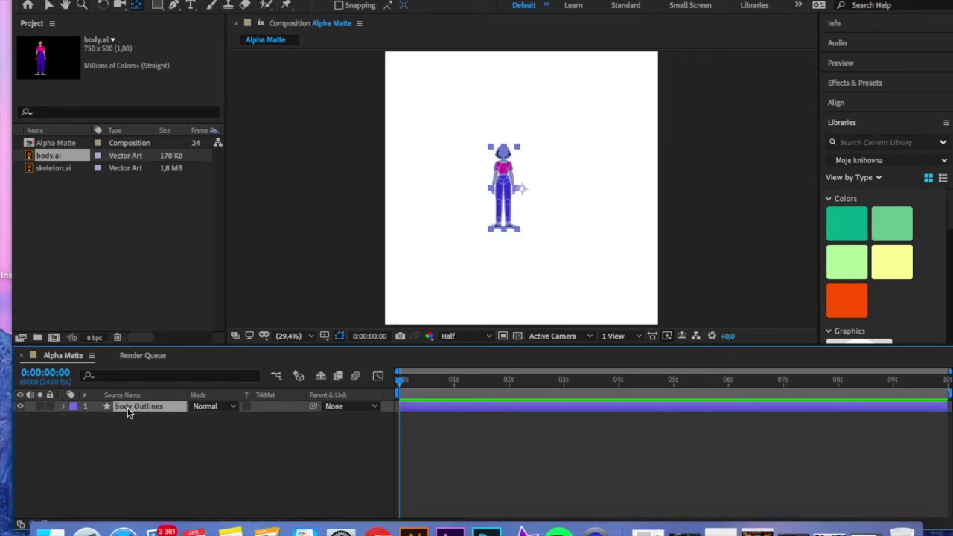
{"action": "double_click", "coordinate": [140, 7]}
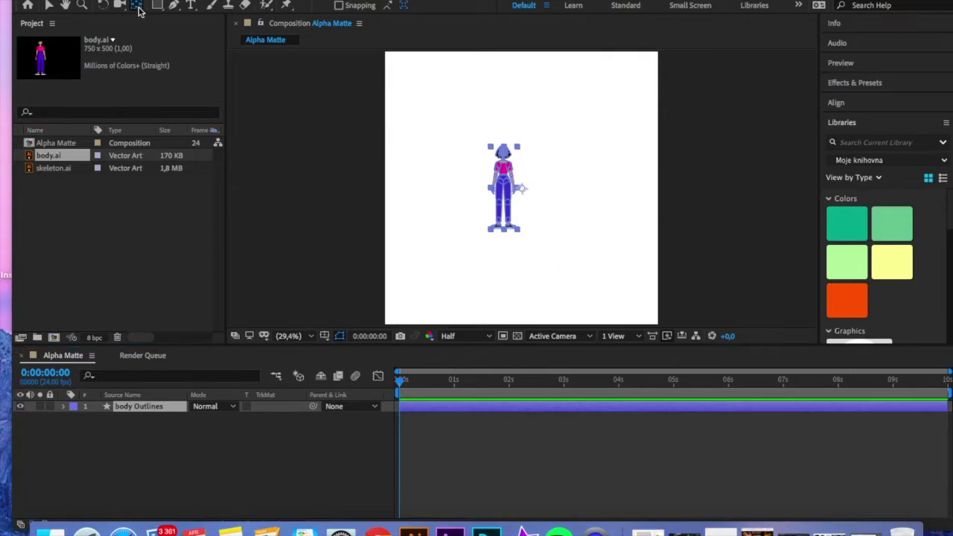
{"action": "key", "text": "super+z"}
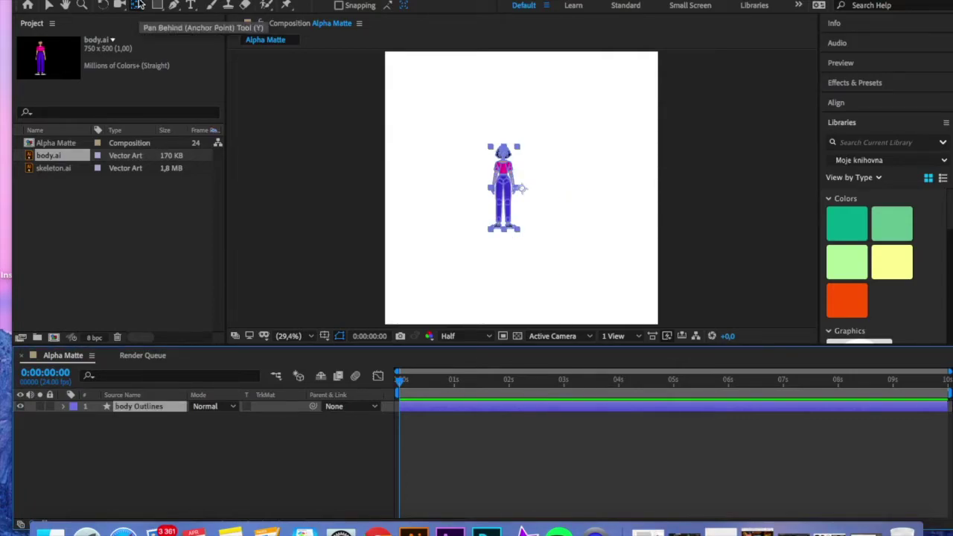
{"action": "left_click", "coordinate": [504, 188]}
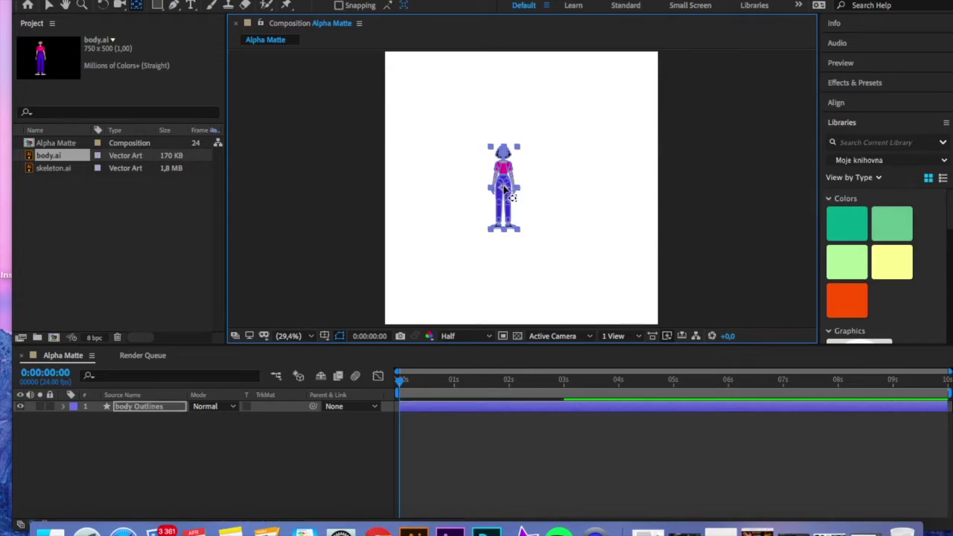
{"action": "left_click", "coordinate": [155, 456]}
Step: Set the scale of body Outlines to 200%
{"action": "left_click", "coordinate": [134, 406]}
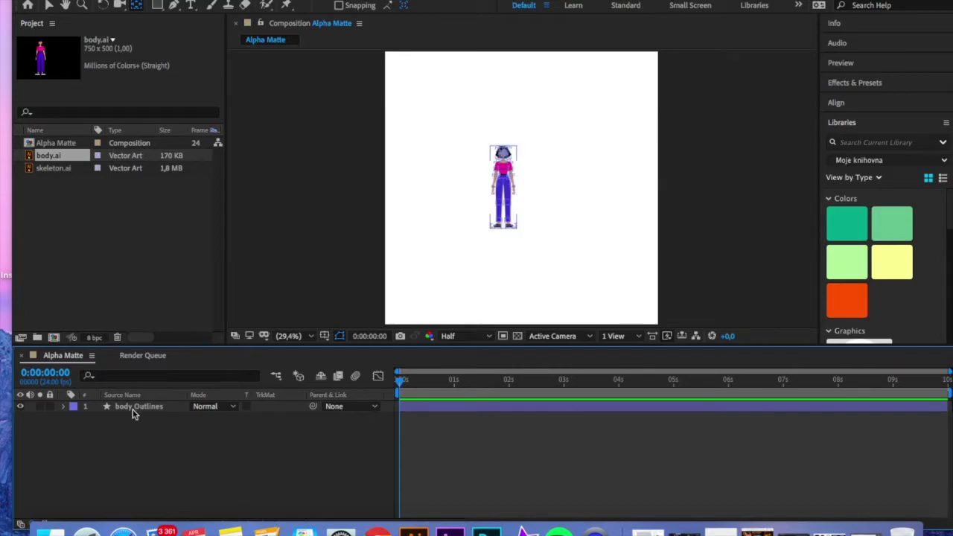
{"action": "key", "text": "s"}
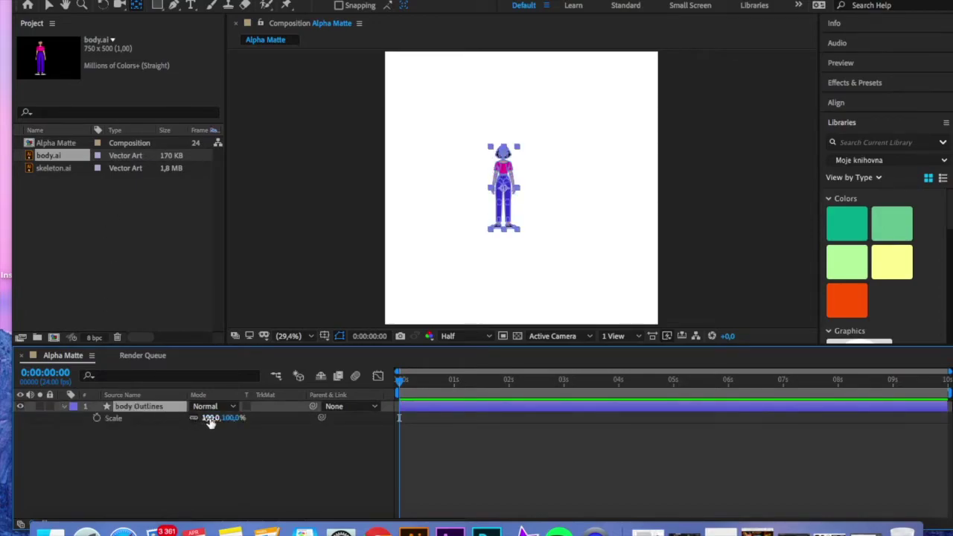
{"action": "left_click_drag", "start_coordinate": [209, 417], "coordinate": [277, 418]}
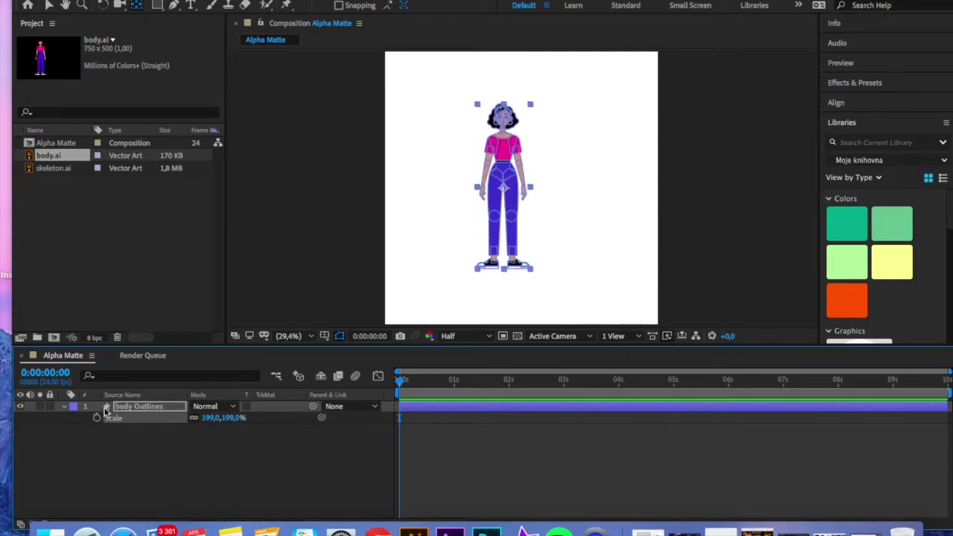
{"action": "left_click", "coordinate": [216, 418]}
{"action": "type", "text": "200"}
{"action": "key", "text": "Return"}
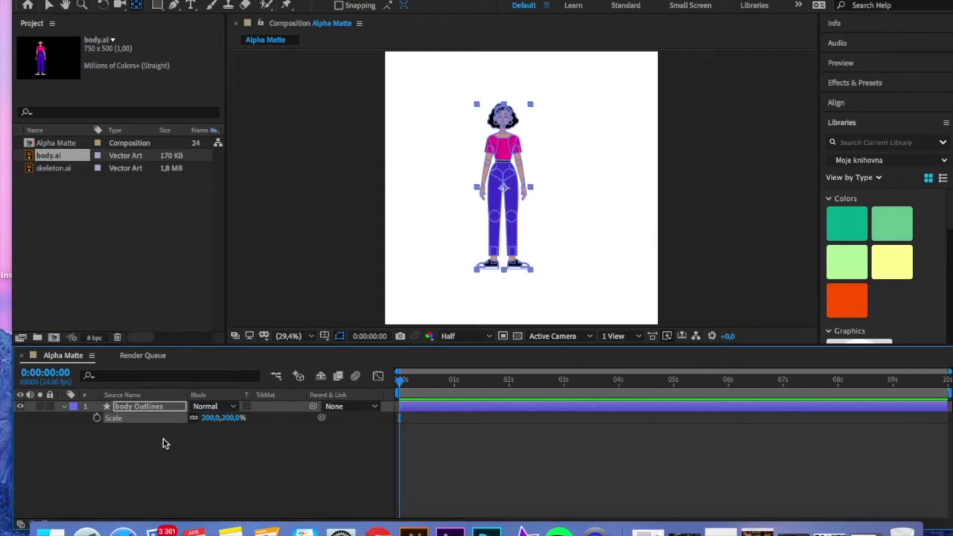
{"action": "left_click", "coordinate": [164, 444]}
Step: Add skeleton.ai above body Outlines, converted to vector shapes, and delete the original skeleton.ai layer
{"action": "left_click_drag", "start_coordinate": [48, 172], "coordinate": [133, 406]}
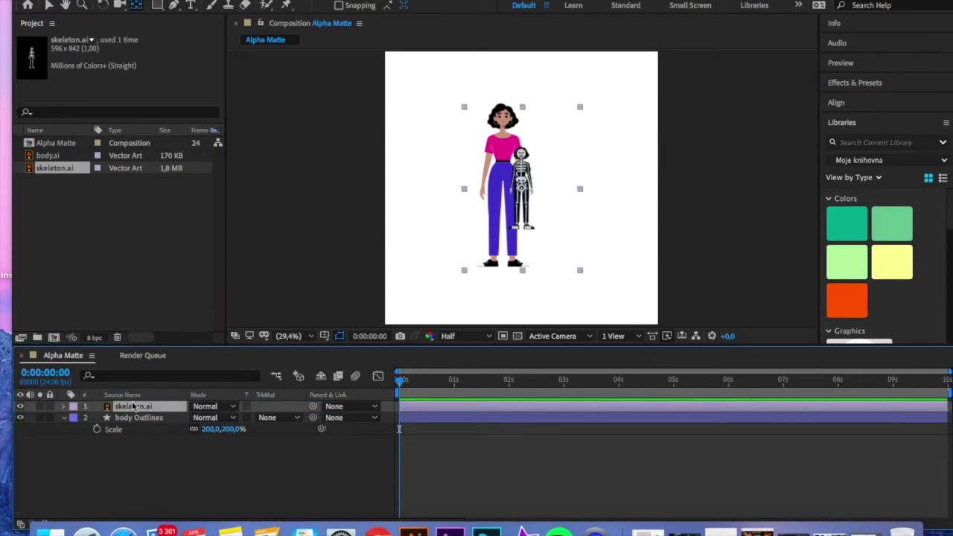
{"action": "right_click", "coordinate": [134, 408]}
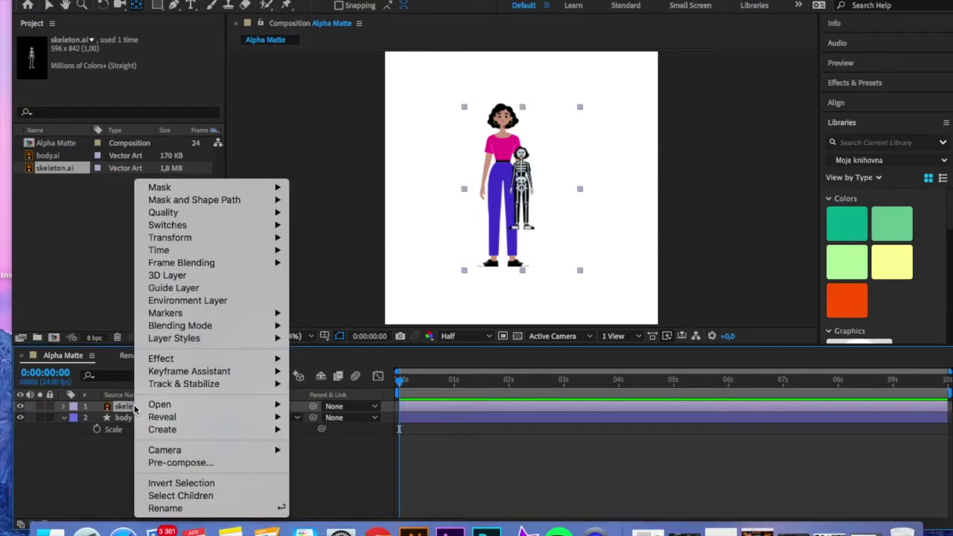
{"action": "mouse_move", "coordinate": [170, 434]}
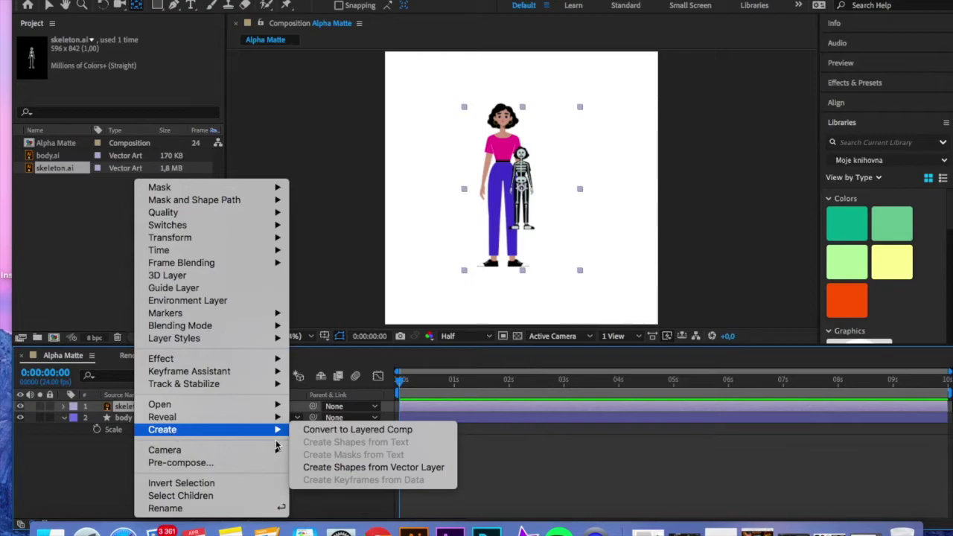
{"action": "left_click", "coordinate": [315, 466]}
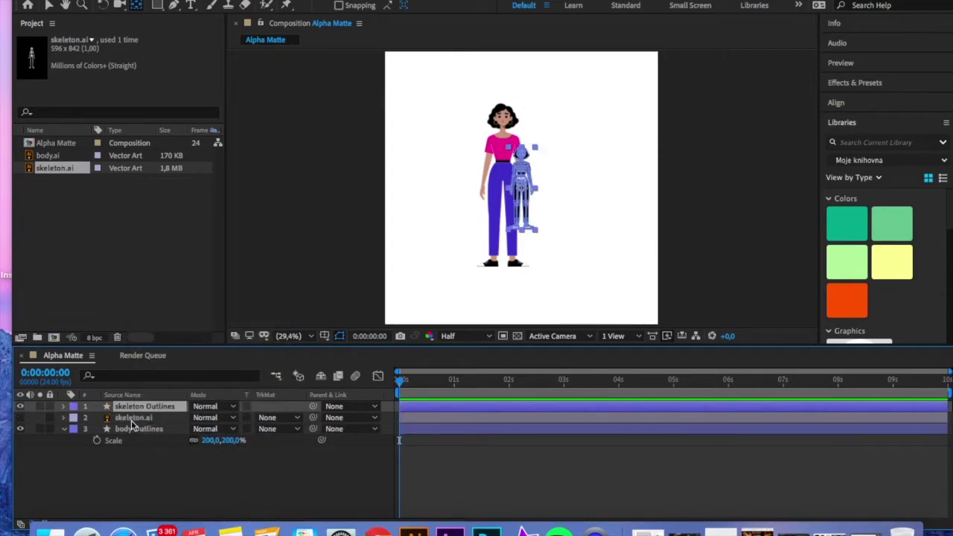
{"action": "left_click", "coordinate": [134, 419]}
{"action": "key", "text": "Delete"}
Step: Set the scale of skeleton Outlines to 200%
{"action": "left_click", "coordinate": [131, 407]}
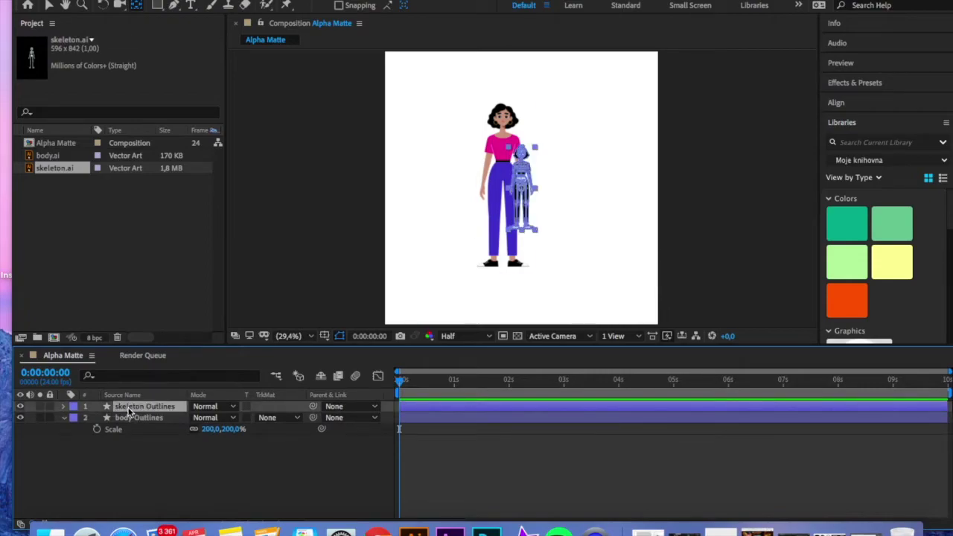
{"action": "key", "text": "s"}
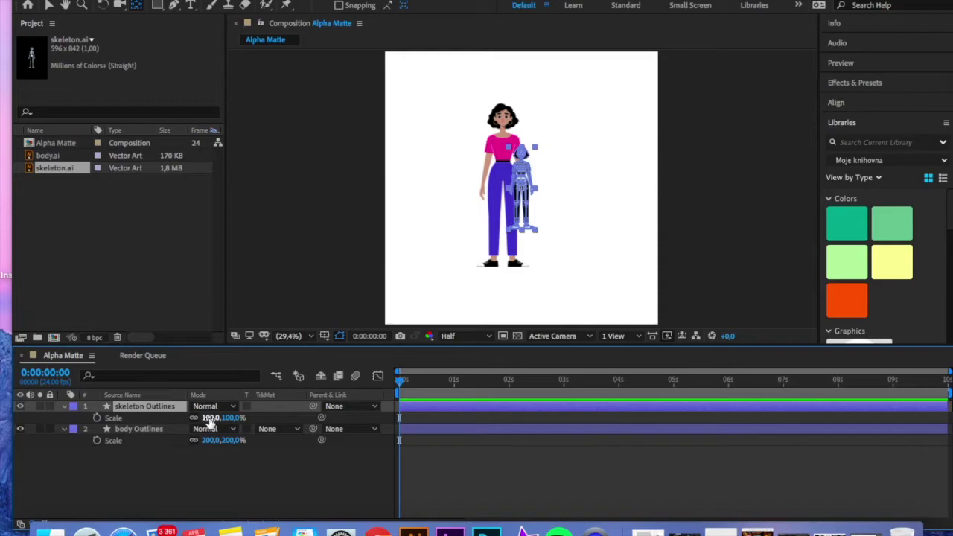
{"action": "left_click", "coordinate": [208, 417]}
{"action": "type", "text": "200"}
{"action": "key", "text": "Return"}
Step: Set the scale of body Outlines to 280% and centre the layer horizontally in the composition
{"action": "left_click_drag", "start_coordinate": [207, 439], "coordinate": [262, 440]}
{"action": "left_click", "coordinate": [211, 440]}
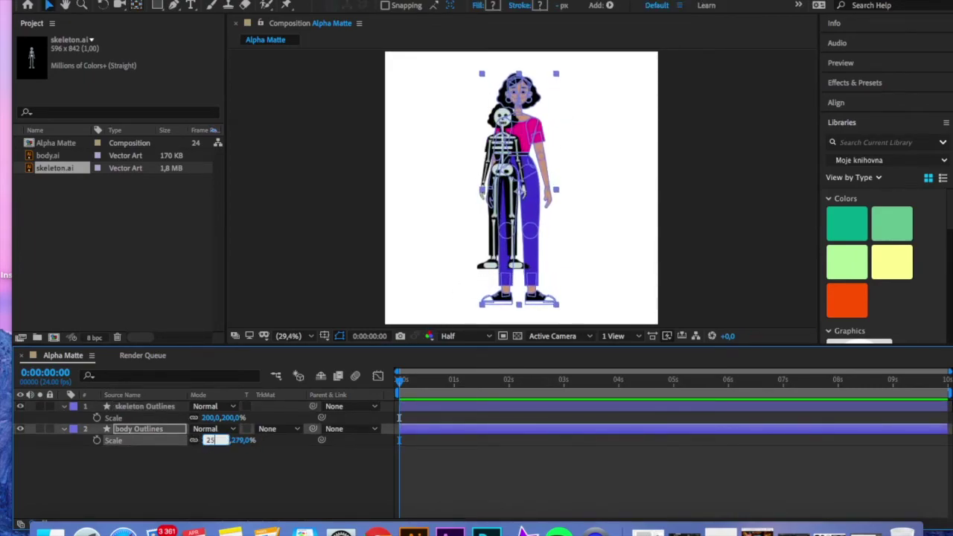
{"action": "key", "text": "Return"}
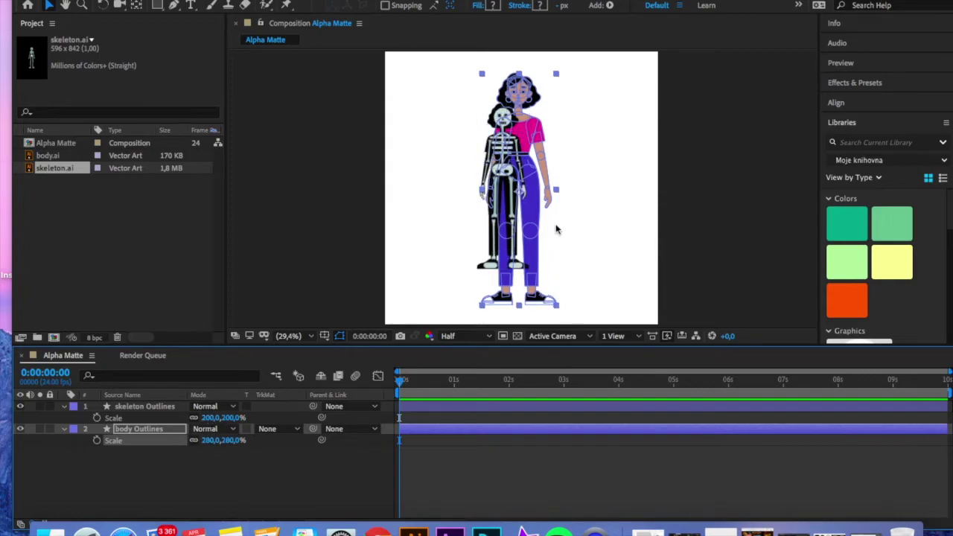
{"action": "left_click", "coordinate": [836, 102]}
{"action": "left_click", "coordinate": [854, 135]}
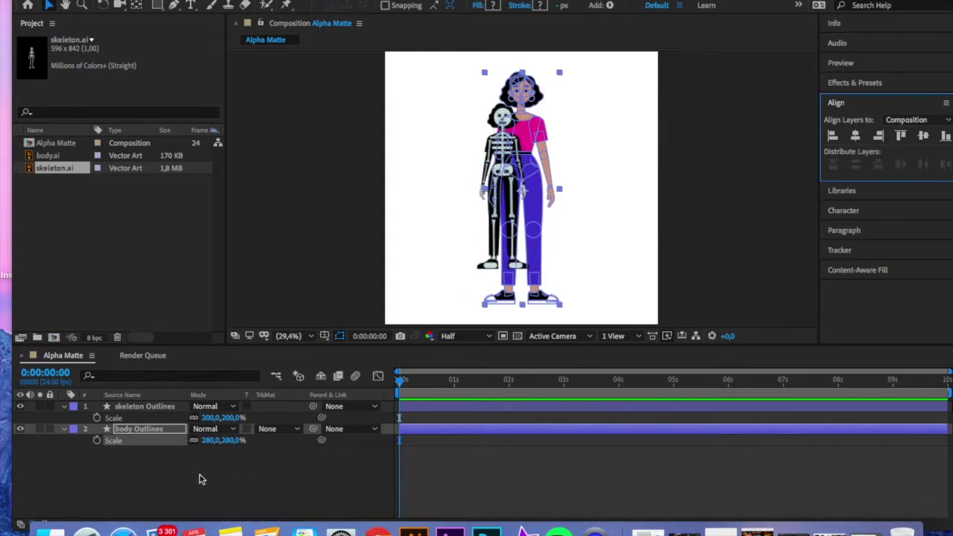
Step: Set the scale of skeleton Outlines to 280%
{"action": "left_click", "coordinate": [144, 407]}
{"action": "left_click", "coordinate": [210, 418]}
{"action": "type", "text": "28"}
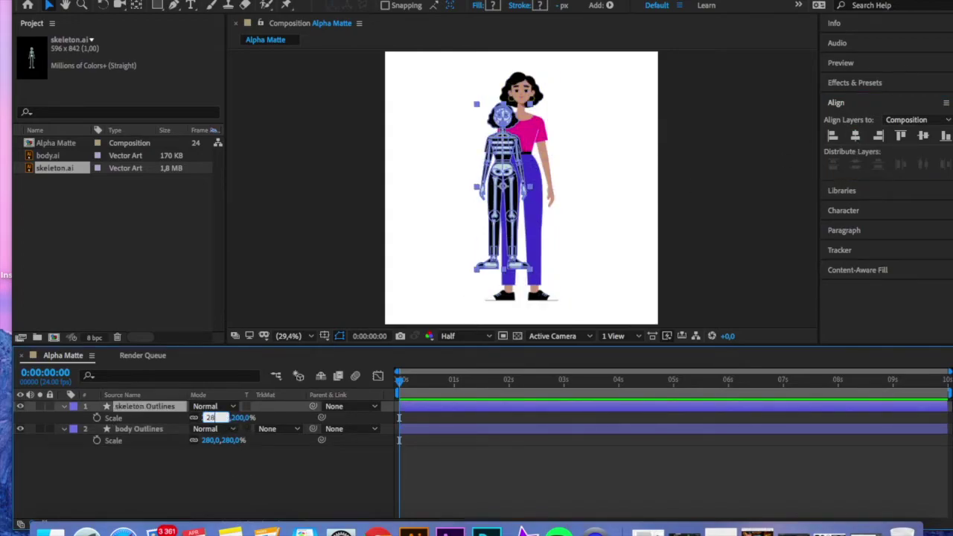
{"action": "type", "text": "0"}
{"action": "key", "text": "Return"}
Step: Move the skeleton exactly over the woman's body so the silhouettes line up, refining the alignment at 50% magnification
{"action": "left_click", "coordinate": [507, 191]}
{"action": "left_click_drag", "start_coordinate": [507, 191], "coordinate": [525, 192]}
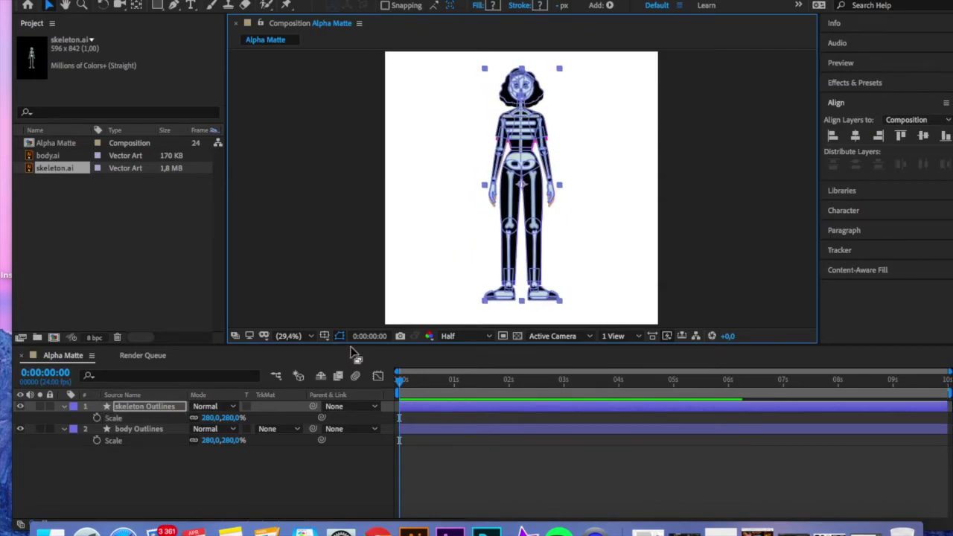
{"action": "left_click", "coordinate": [289, 336]}
{"action": "left_click", "coordinate": [308, 219]}
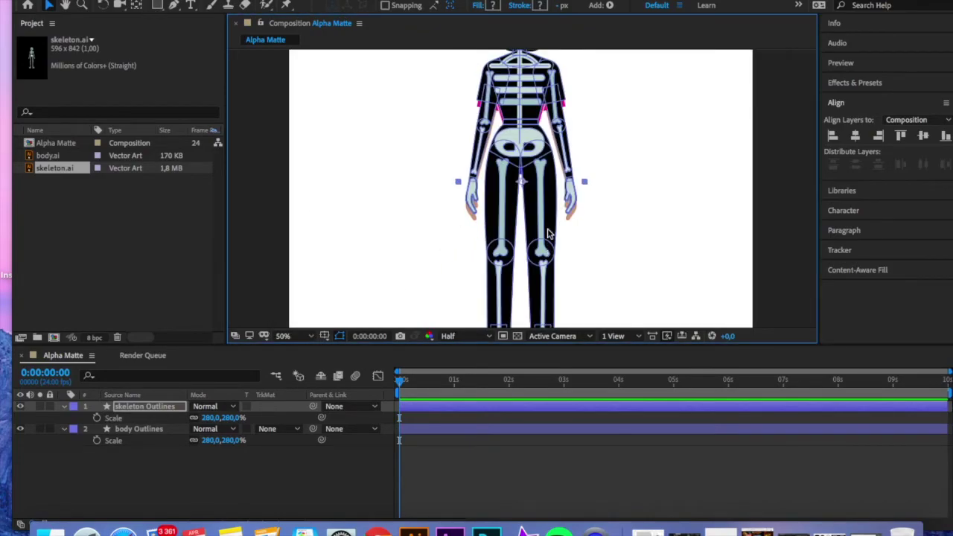
{"action": "left_click_drag", "start_coordinate": [523, 185], "coordinate": [525, 192]}
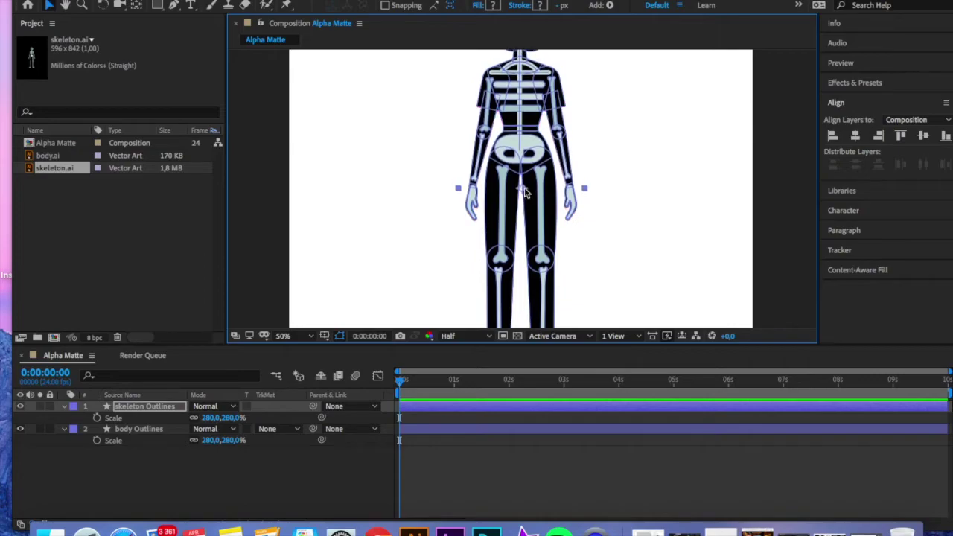
{"action": "left_click", "coordinate": [64, 5]}
{"action": "mouse_move", "coordinate": [404, 234]}
{"action": "left_mouse_down"}
{"action": "mouse_move", "coordinate": [410, 53]}
{"action": "mouse_move", "coordinate": [411, 197]}
{"action": "mouse_move", "coordinate": [398, 244]}
{"action": "left_mouse_up"}
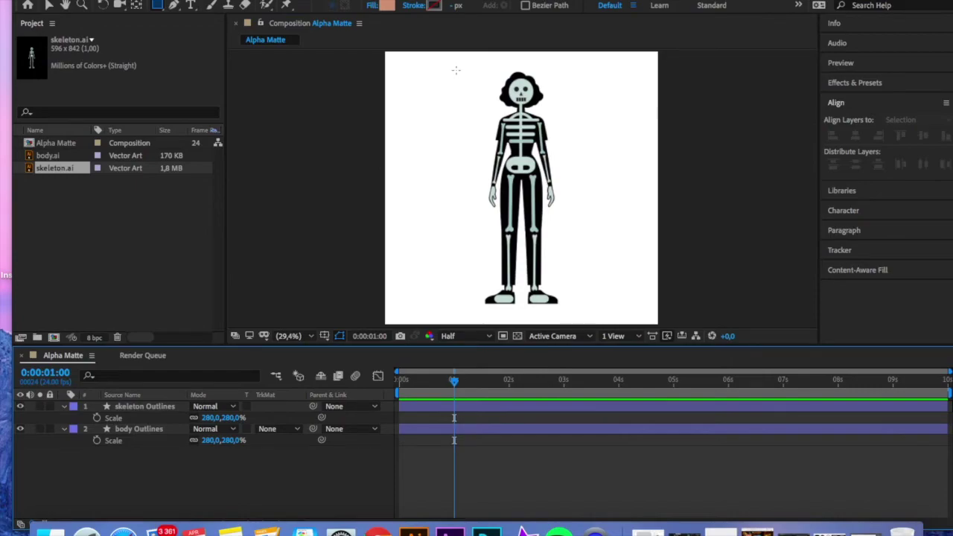
Step: Draw a square shape over the left part of the head on its own layer and move its anchor point to the square's centre
{"action": "left_click_drag", "start_coordinate": [472, 67], "coordinate": [529, 122]}
{"action": "left_click", "coordinate": [141, 408]}
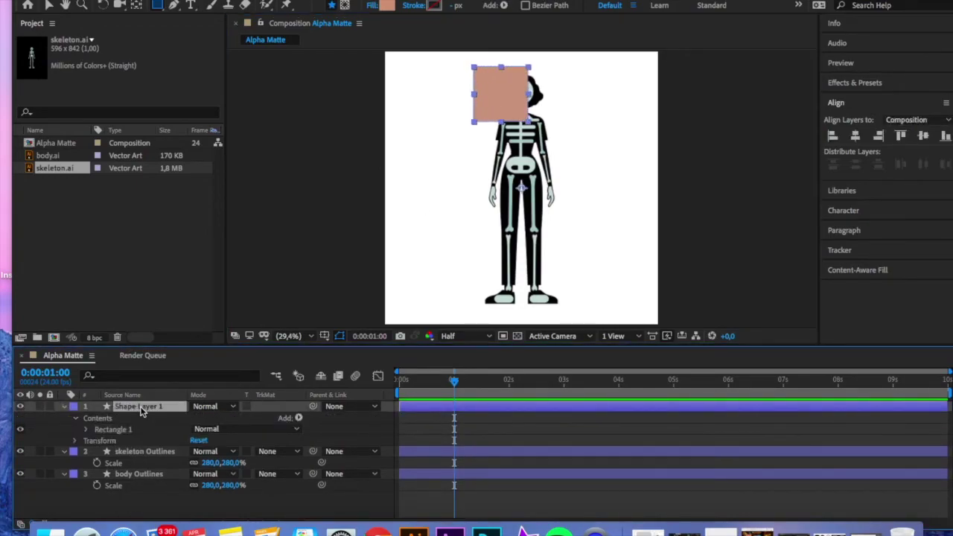
{"action": "left_click", "coordinate": [135, 9]}
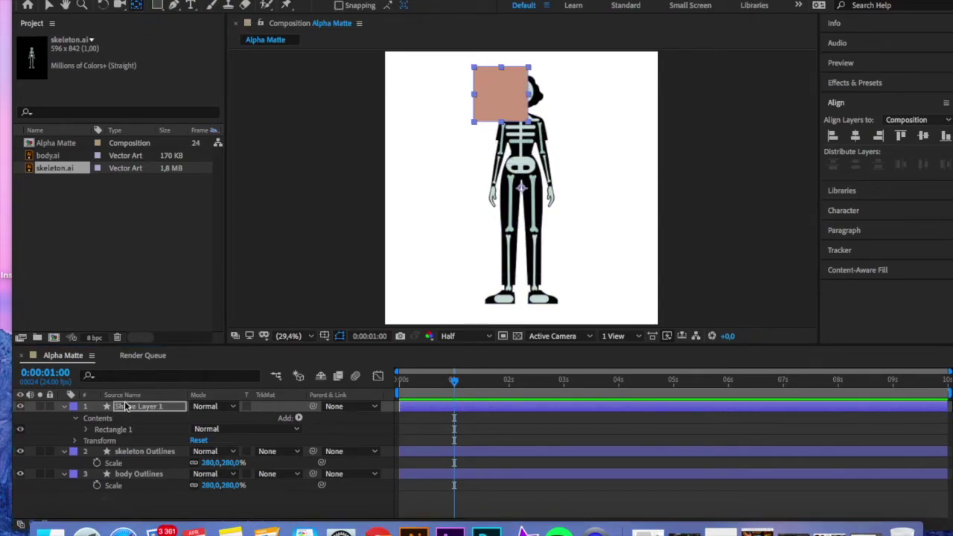
{"action": "left_click", "coordinate": [136, 452]}
{"action": "left_click", "coordinate": [134, 408]}
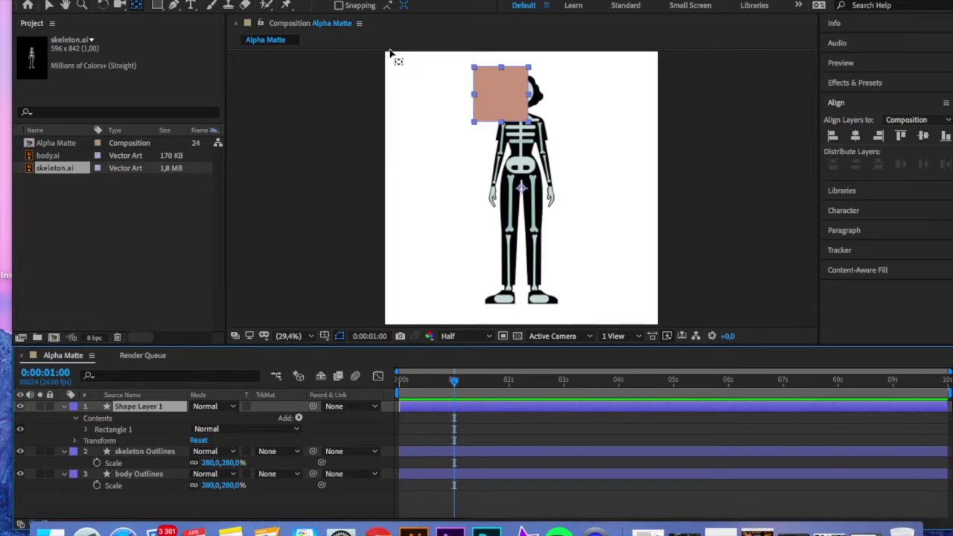
{"action": "left_click", "coordinate": [137, 6]}
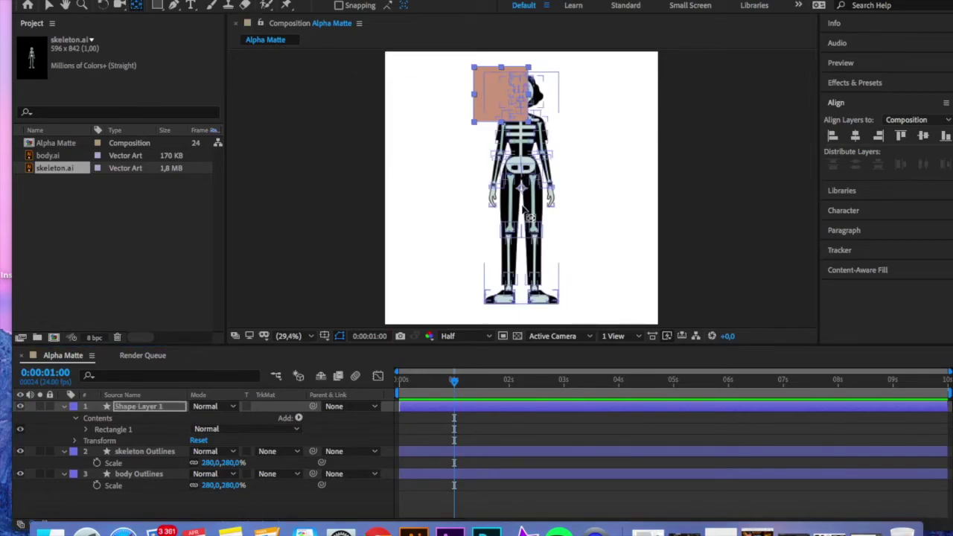
{"action": "left_click_drag", "start_coordinate": [521, 188], "coordinate": [501, 99]}
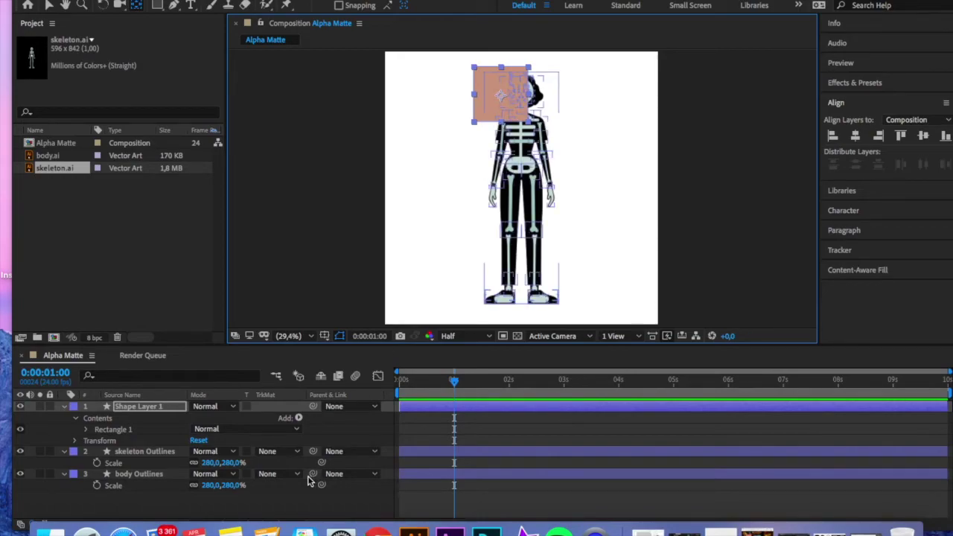
Step: Add a Position keyframe to the square shape layer at 0 seconds
{"action": "left_click", "coordinate": [454, 383]}
{"action": "left_click_drag", "start_coordinate": [454, 383], "coordinate": [373, 382]}
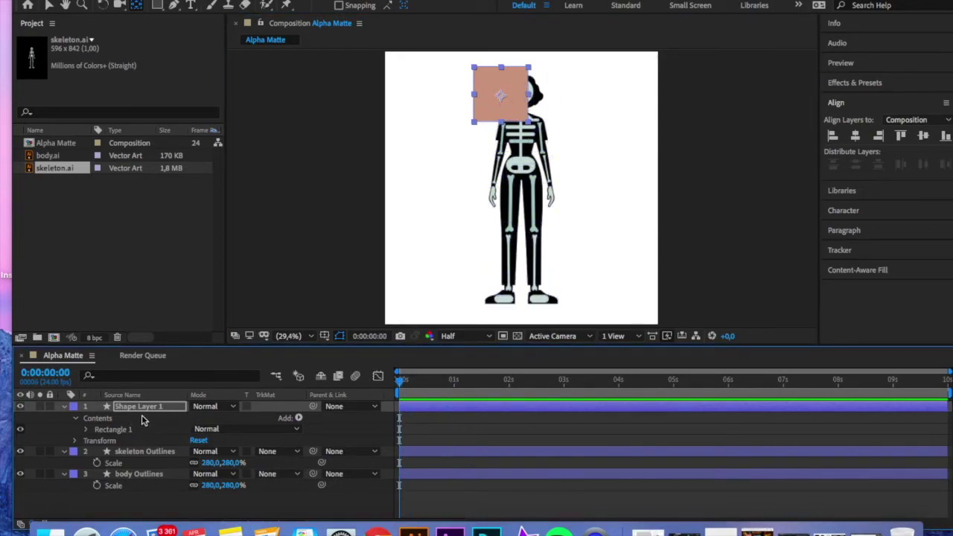
{"action": "key", "text": "p"}
{"action": "left_click", "coordinate": [97, 417]}
Step: Go to 1 second and make the square an alpha track matte for the skeleton layer
{"action": "left_click_drag", "start_coordinate": [400, 381], "coordinate": [452, 368]}
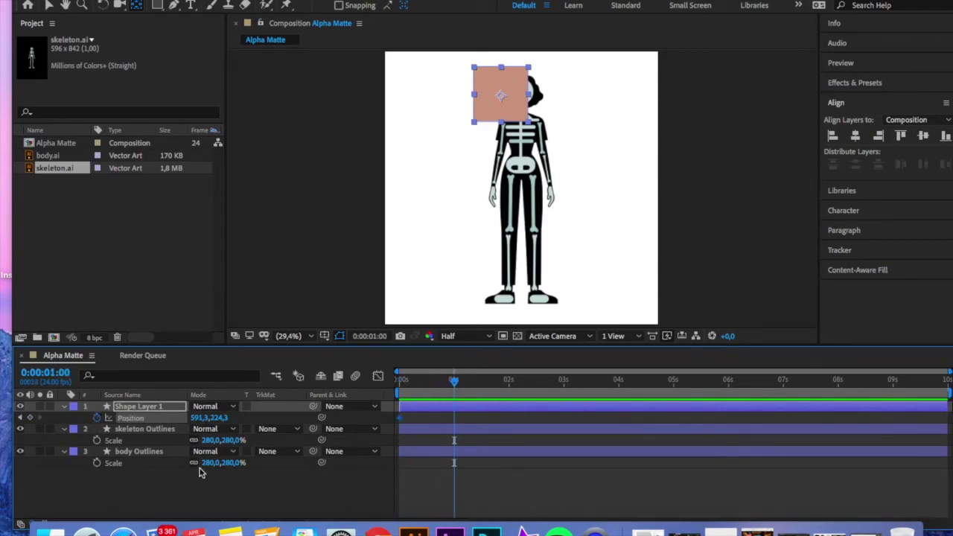
{"action": "left_click", "coordinate": [268, 429]}
{"action": "left_click", "coordinate": [283, 457]}
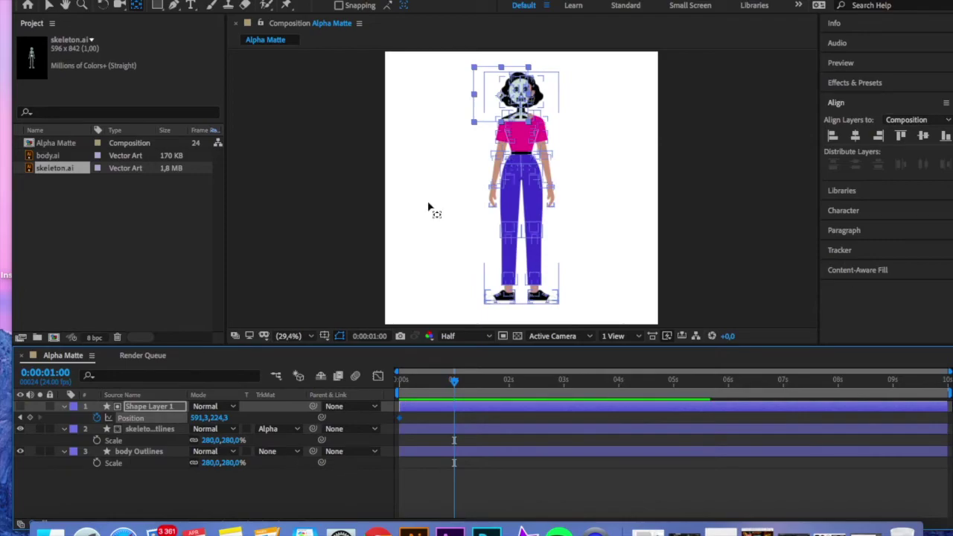
Step: Keyframe the square's position in a zigzag down the body at 1, 2, 3 and 4 seconds: right arm, left hip, right knee, left foot
{"action": "left_click", "coordinate": [48, 7]}
{"action": "left_click_drag", "start_coordinate": [503, 101], "coordinate": [552, 150]}
{"action": "left_click", "coordinate": [506, 380]}
{"action": "left_click_drag", "start_coordinate": [507, 377], "coordinate": [512, 377]}
{"action": "left_click_drag", "start_coordinate": [552, 151], "coordinate": [499, 188]}
{"action": "left_click_drag", "start_coordinate": [511, 378], "coordinate": [568, 377]}
{"action": "left_click_drag", "start_coordinate": [499, 186], "coordinate": [545, 225]}
{"action": "left_click_drag", "start_coordinate": [566, 380], "coordinate": [620, 380]}
{"action": "left_click_drag", "start_coordinate": [529, 223], "coordinate": [480, 290]}
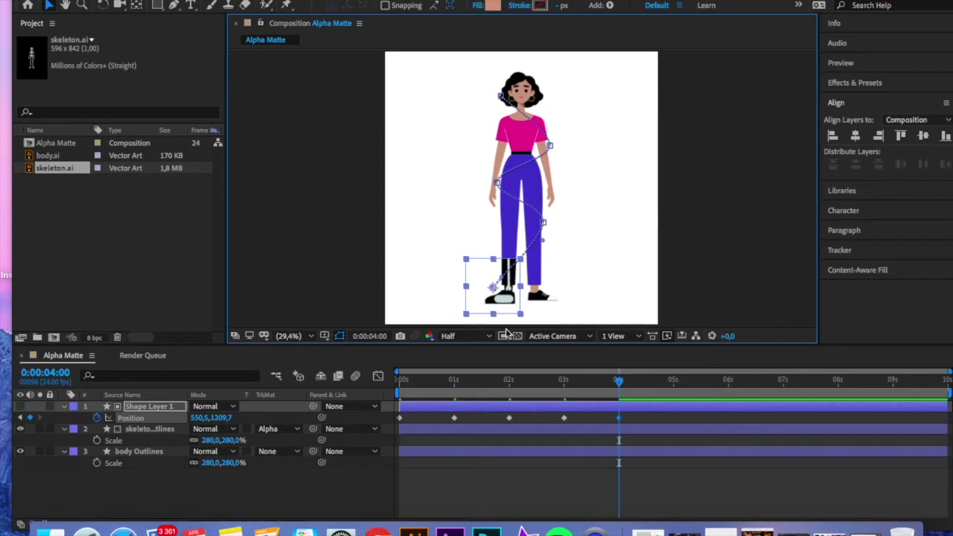
Step: Apply Easy Ease to all Position keyframes of the square
{"action": "left_click_drag", "start_coordinate": [633, 414], "coordinate": [409, 439]}
{"action": "right_click", "coordinate": [454, 418]}
{"action": "left_click", "coordinate": [655, 422]}
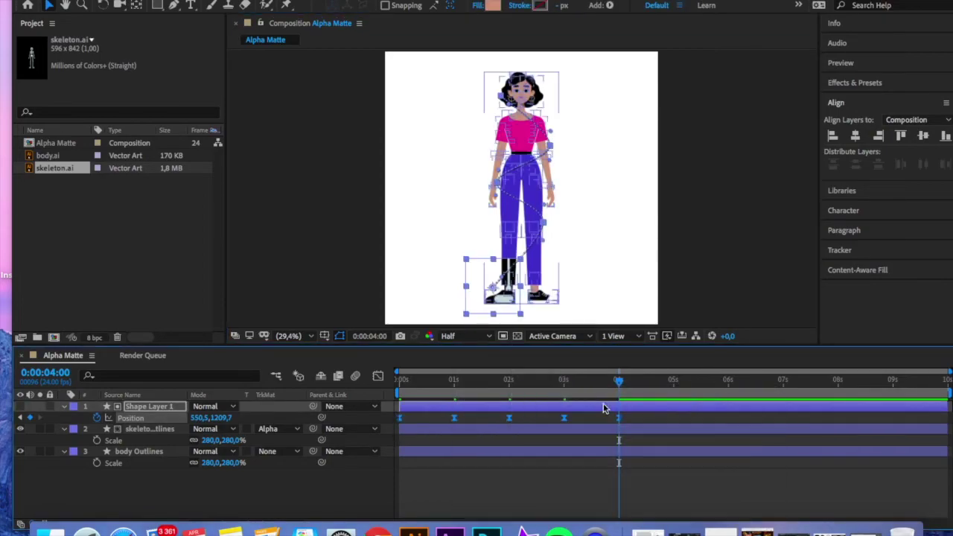
Step: In the Graph Editor, lengthen the incoming easing handles of the square's Position keyframes at 1, 2, 3 and 4 seconds
{"action": "left_click", "coordinate": [378, 376]}
{"action": "left_click", "coordinate": [454, 490]}
{"action": "left_click_drag", "start_coordinate": [446, 491], "coordinate": [426, 491]}
{"action": "left_click", "coordinate": [509, 491]}
{"action": "left_click_drag", "start_coordinate": [500, 492], "coordinate": [481, 491]}
{"action": "left_click", "coordinate": [564, 491]}
{"action": "left_click_drag", "start_coordinate": [554, 491], "coordinate": [498, 494]}
{"action": "left_click", "coordinate": [619, 491]}
{"action": "left_click_drag", "start_coordinate": [610, 492], "coordinate": [558, 492]}
{"action": "left_click", "coordinate": [378, 376]}
Step: Duplicate the animated square layer at 0:00:04:04 and make the duplicate visible
{"action": "left_click_drag", "start_coordinate": [619, 381], "coordinate": [627, 381]}
{"action": "left_click", "coordinate": [157, 407]}
{"action": "key", "text": "super+d"}
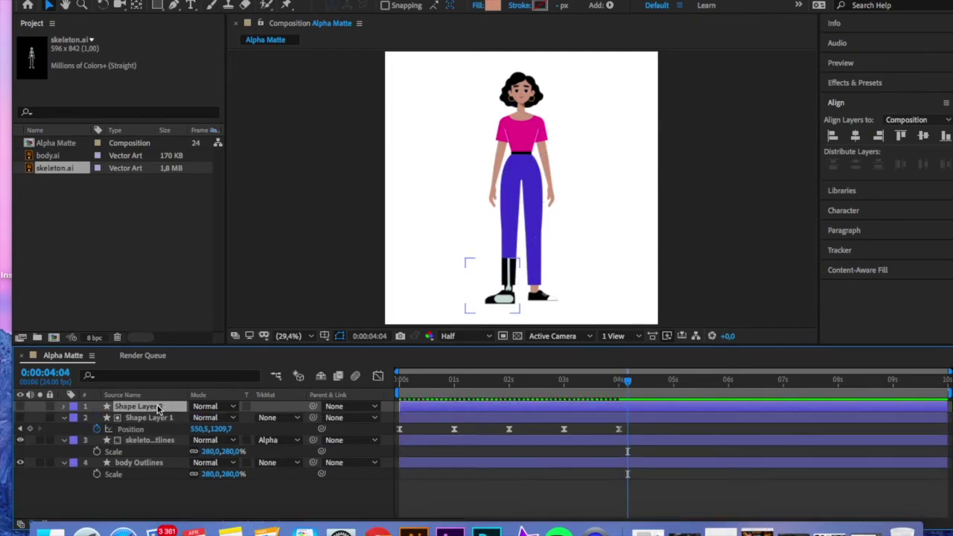
{"action": "left_click", "coordinate": [21, 406]}
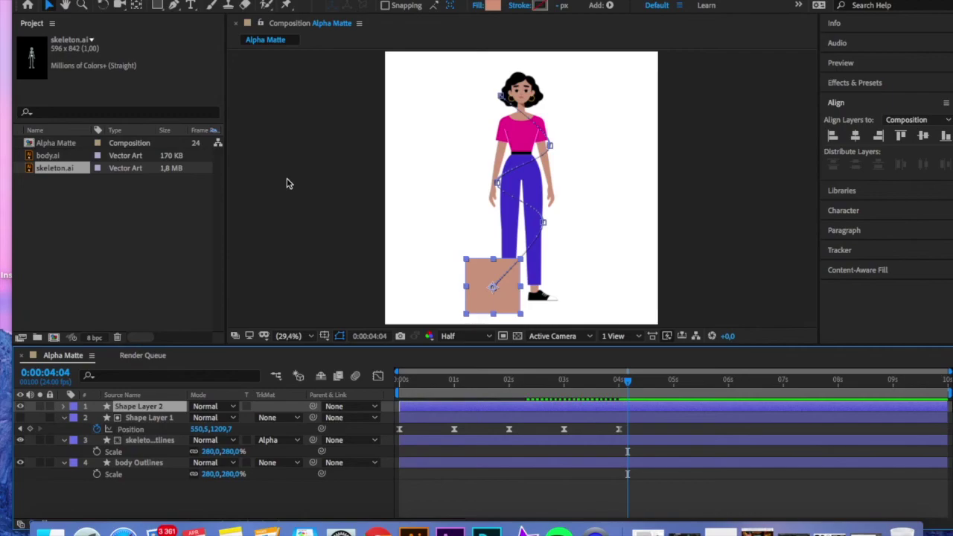
Step: Give the duplicated square a 36 px yellow FFC600 stroke and no fill, and return to the start of the timeline
{"action": "left_click", "coordinate": [539, 6]}
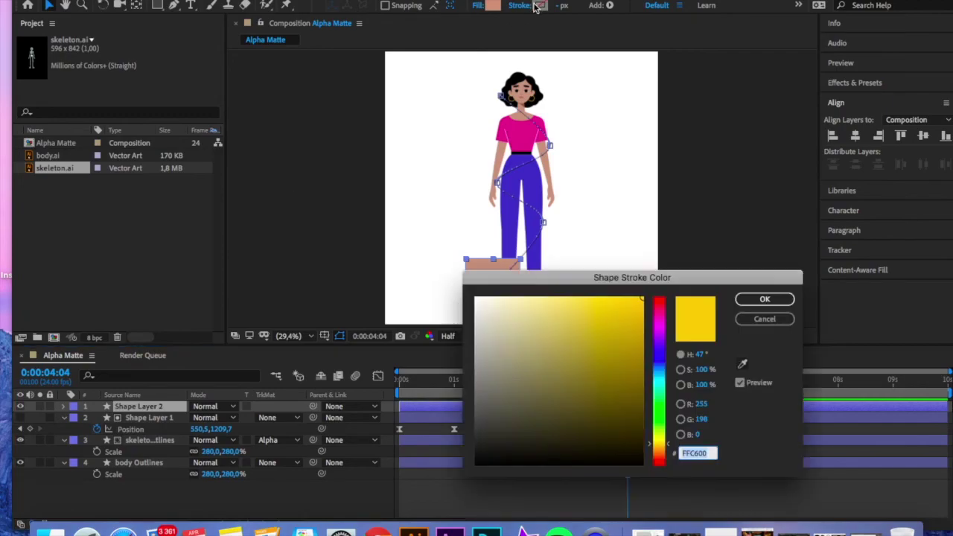
{"action": "left_click", "coordinate": [763, 299]}
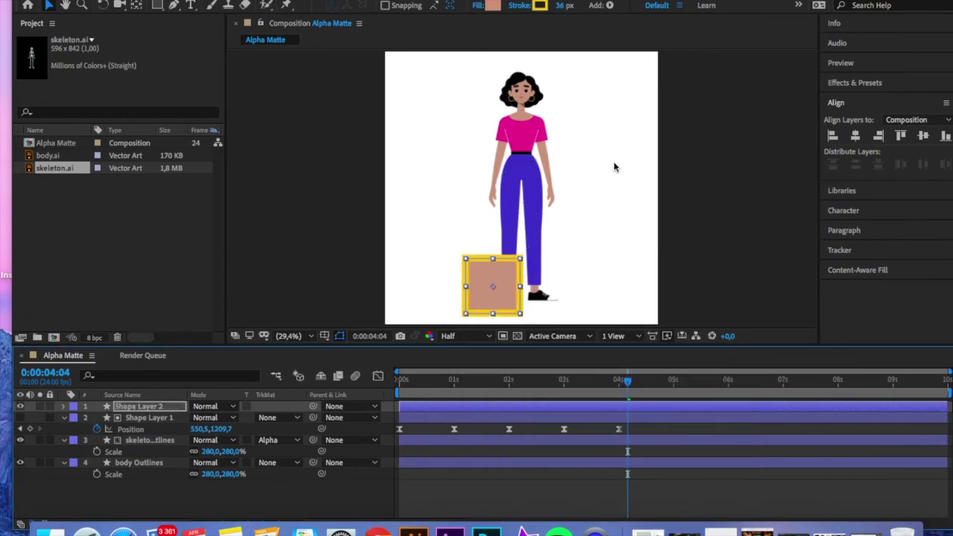
{"action": "left_click", "coordinate": [480, 7]}
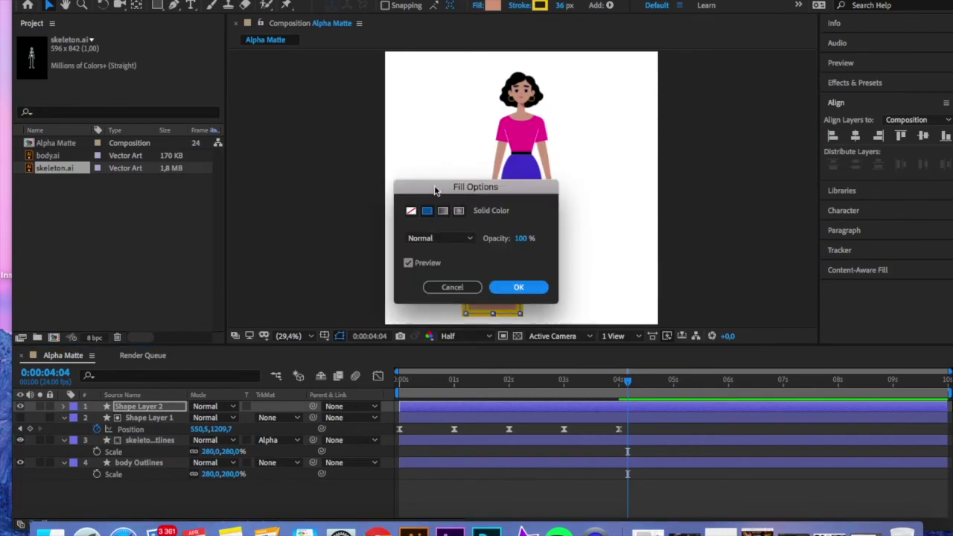
{"action": "left_click", "coordinate": [411, 211]}
{"action": "left_click", "coordinate": [519, 286]}
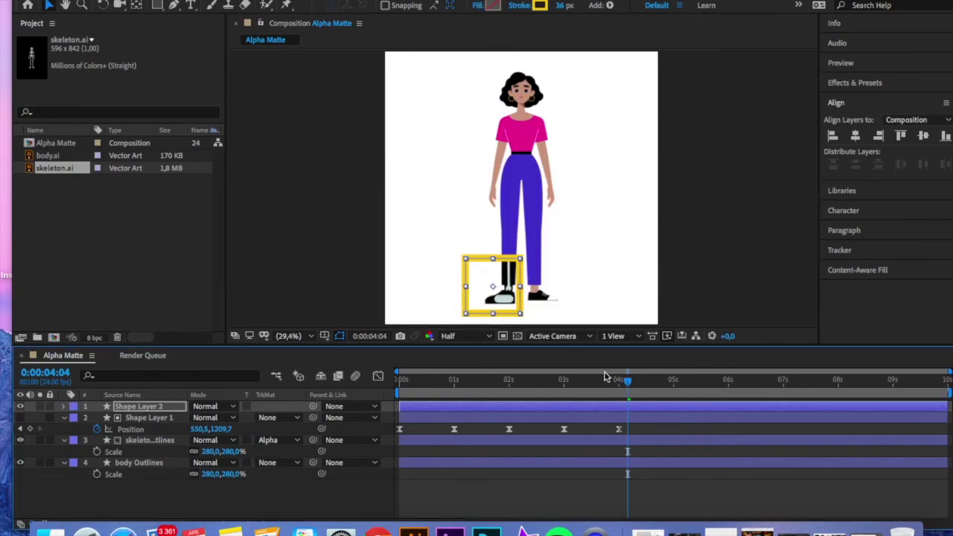
{"action": "left_click_drag", "start_coordinate": [596, 382], "coordinate": [340, 387]}
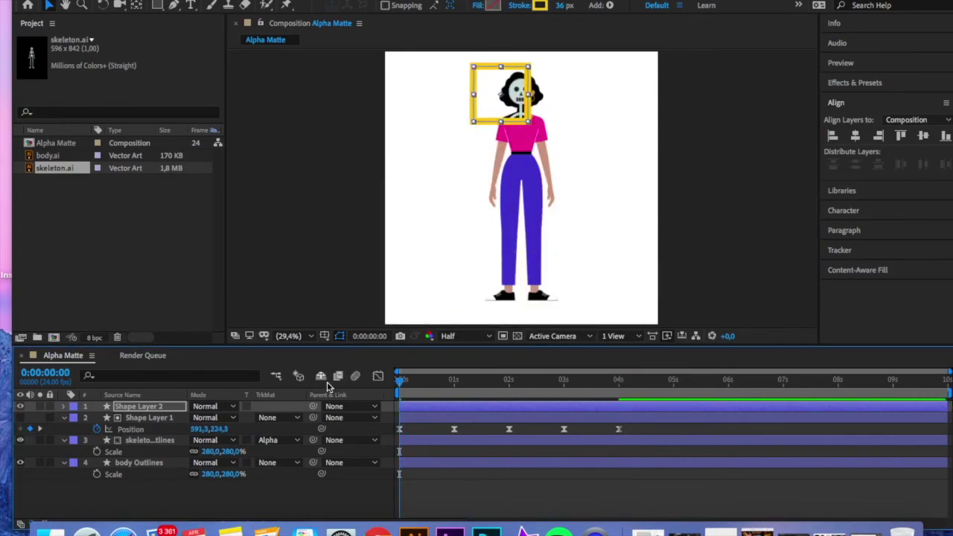